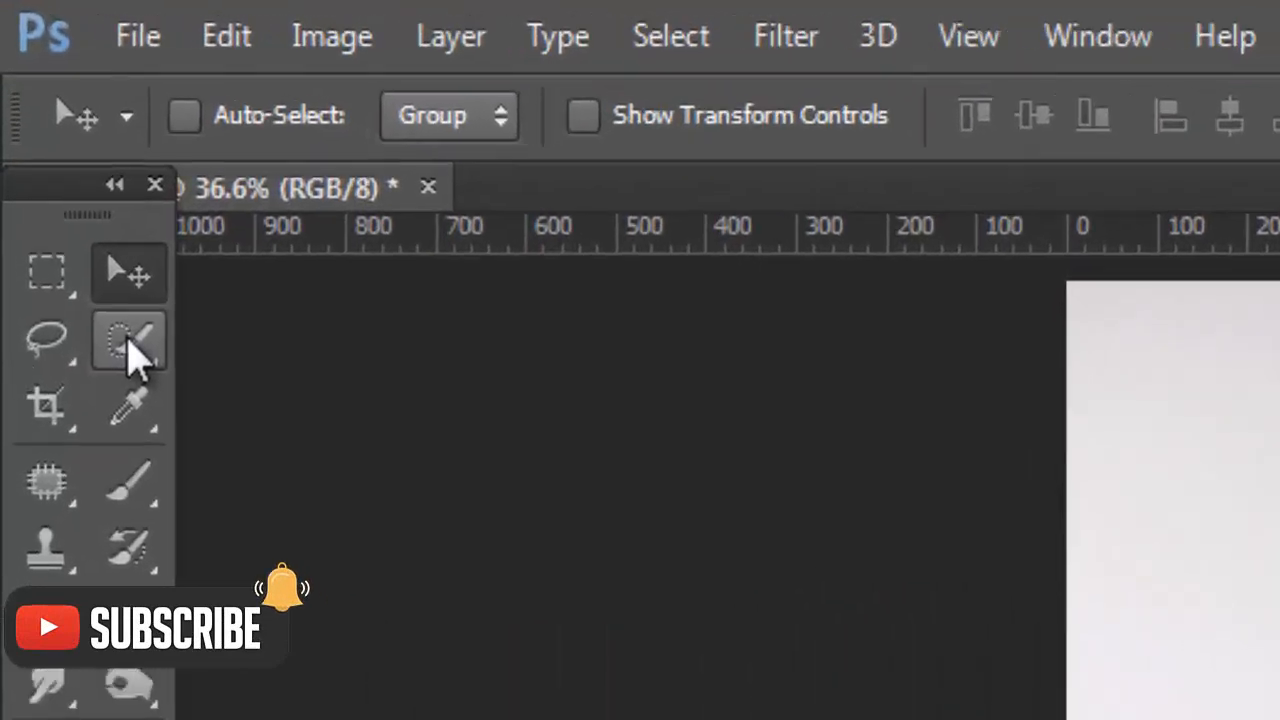
- Select the hair from the crown down to the curl on the image's left side using the Quick Selection Tool
left_click(40, 110)
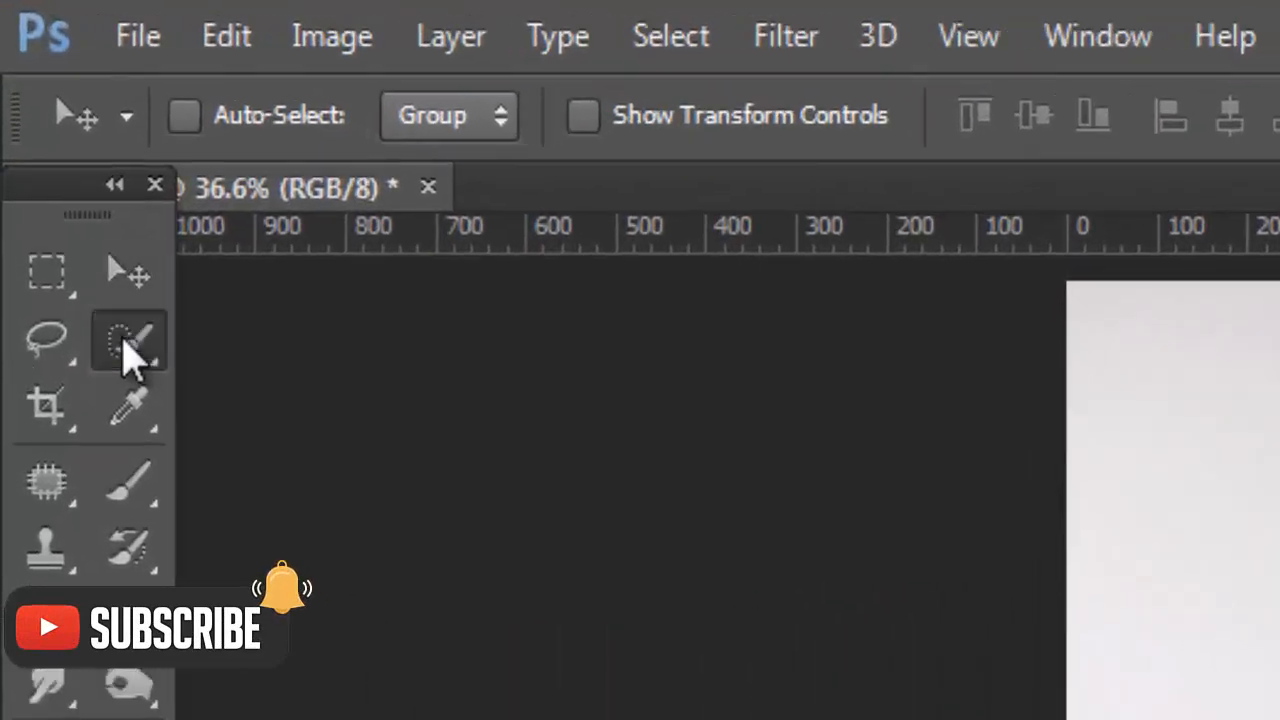
left_click(130, 355)
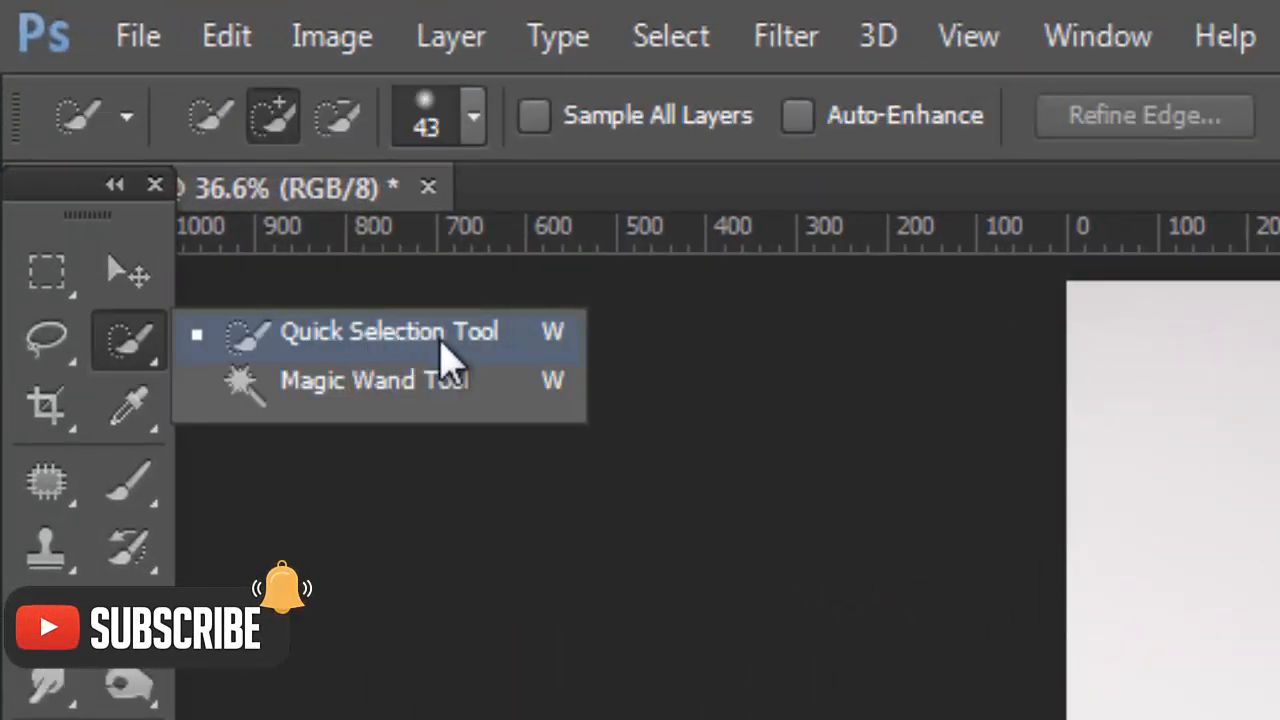
key("w")
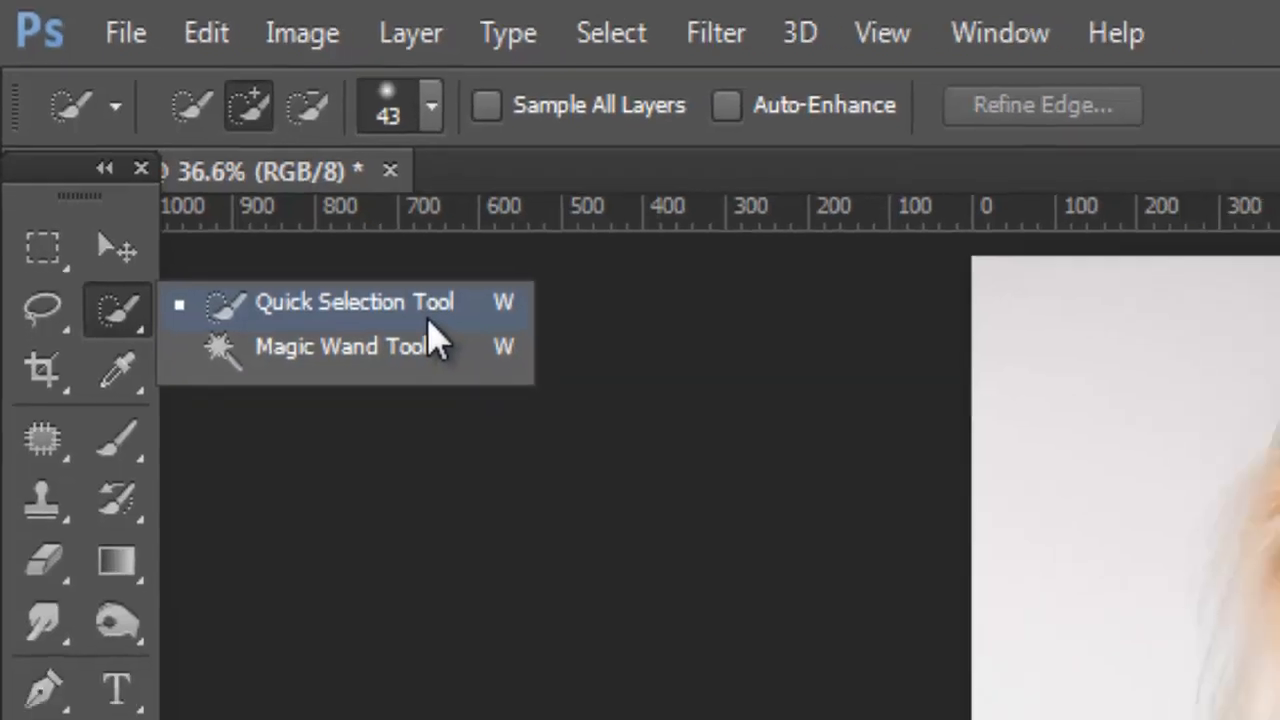
left_click(470, 345)
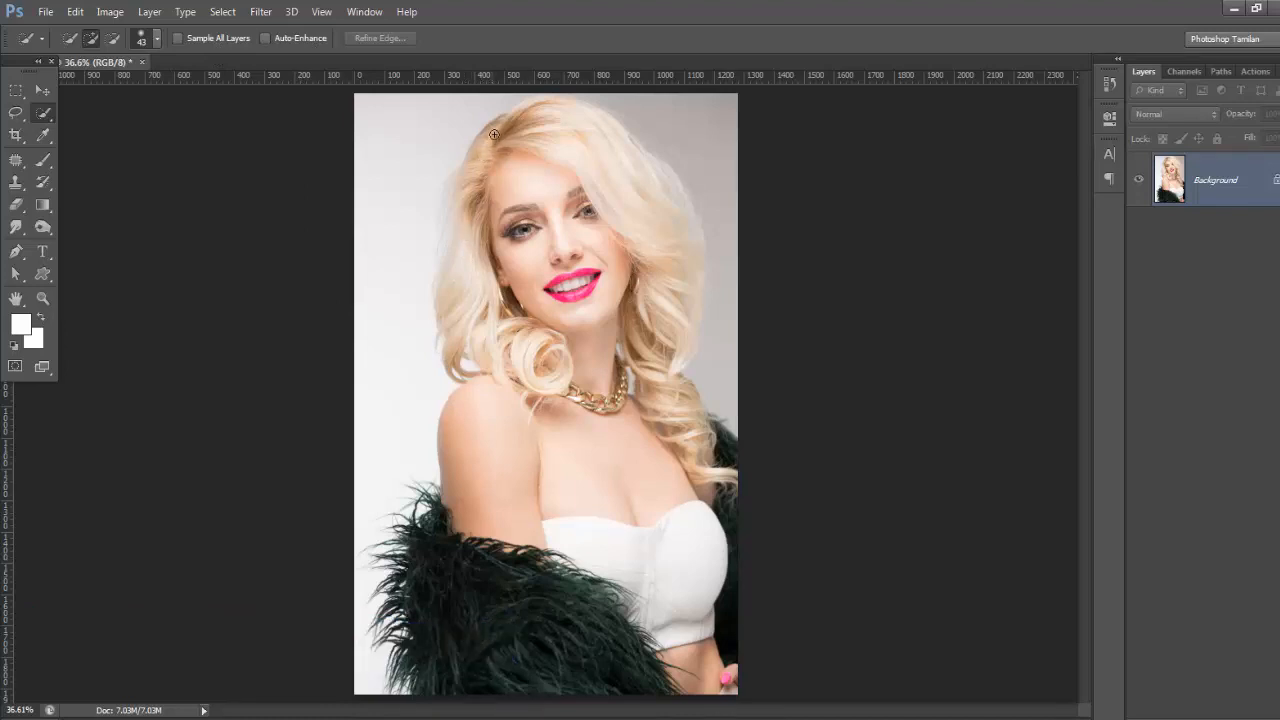
left_click_drag(496, 129, 481, 158)
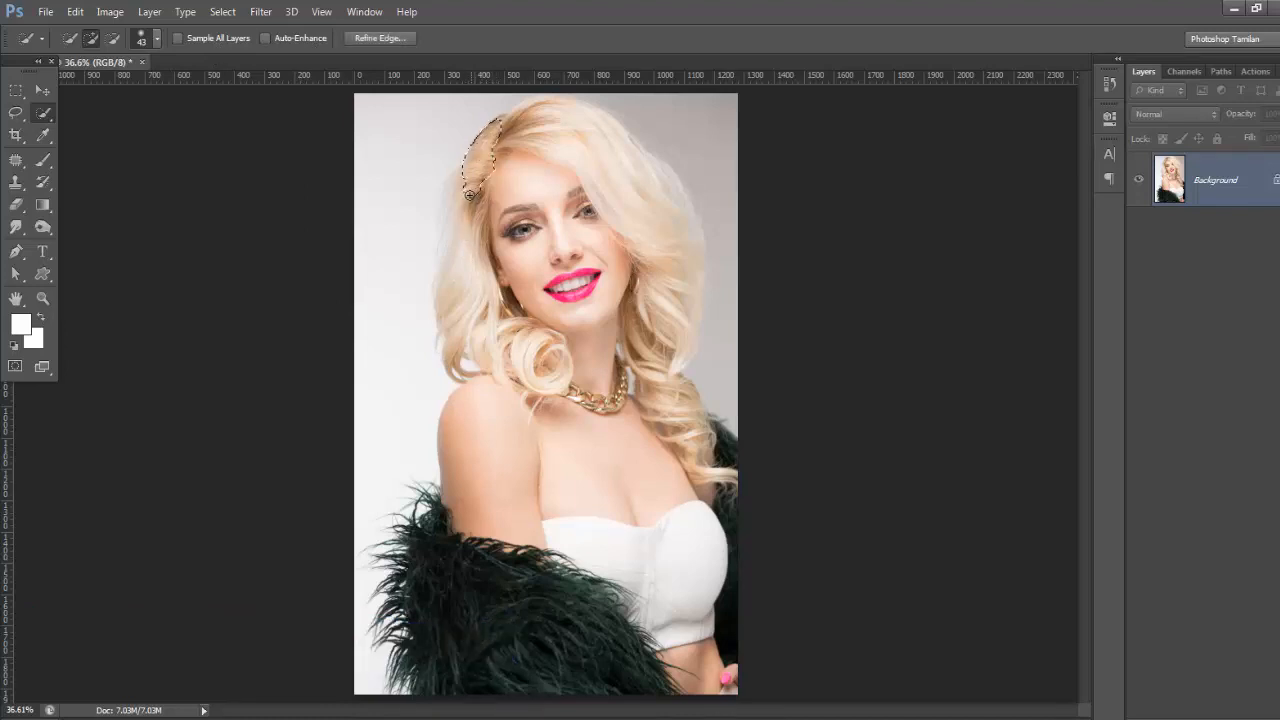
mouse_move(468, 232)
left_mouse_down()
mouse_move(454, 356)
mouse_move(477, 318)
mouse_move(494, 345)
mouse_move(507, 331)
mouse_move(549, 359)
left_mouse_up()
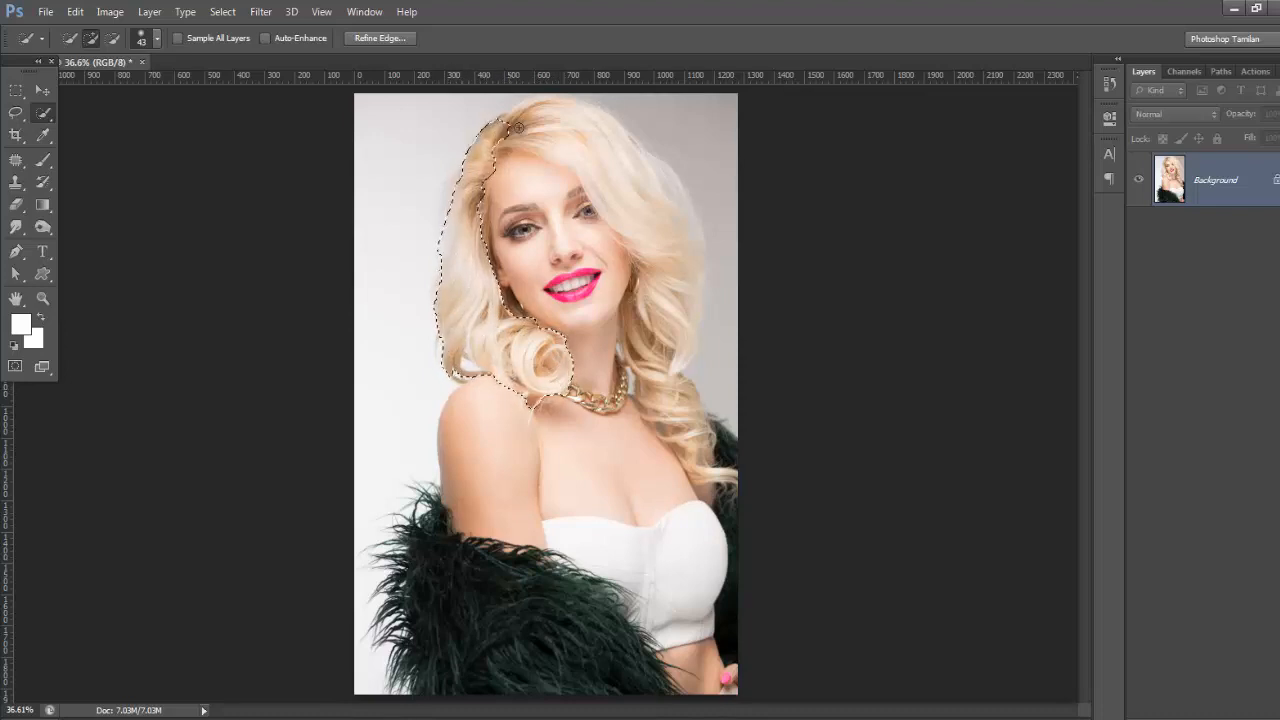
mouse_move(547, 128)
left_mouse_down()
mouse_move(556, 110)
mouse_move(562, 127)
left_mouse_up()
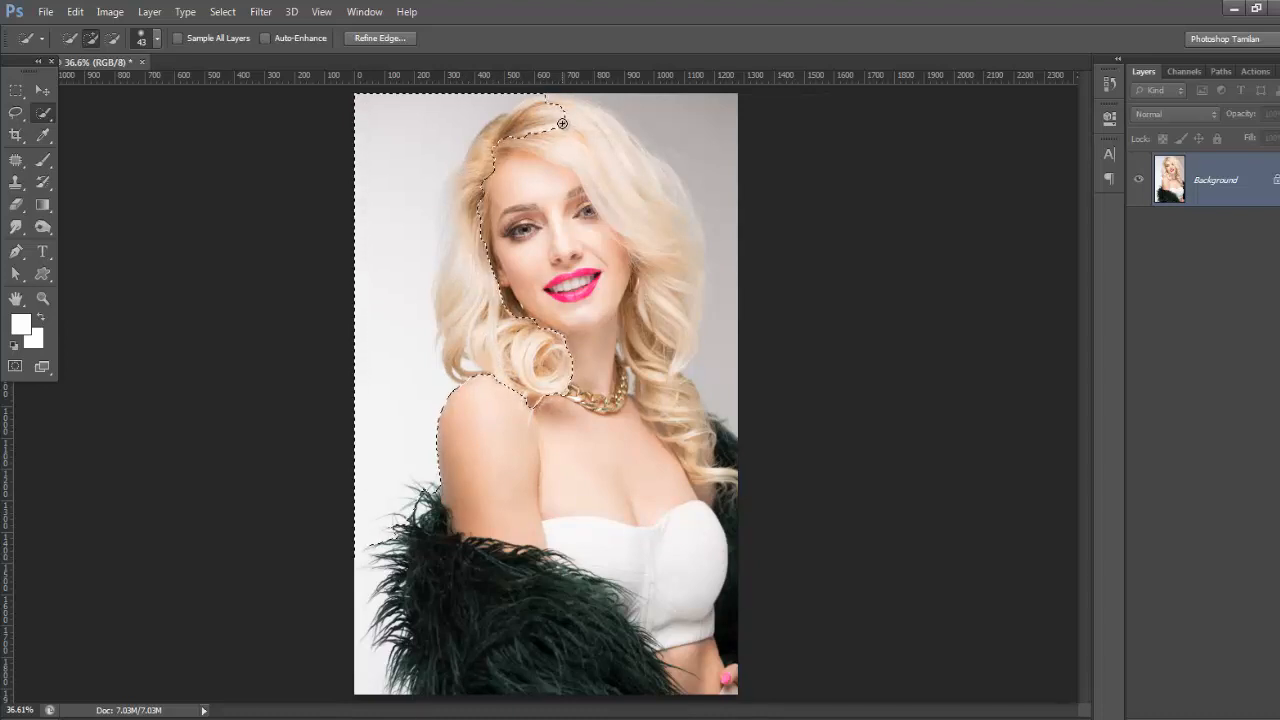
- Subtract the grey background on the image's left side from the hair selection
key("alt")
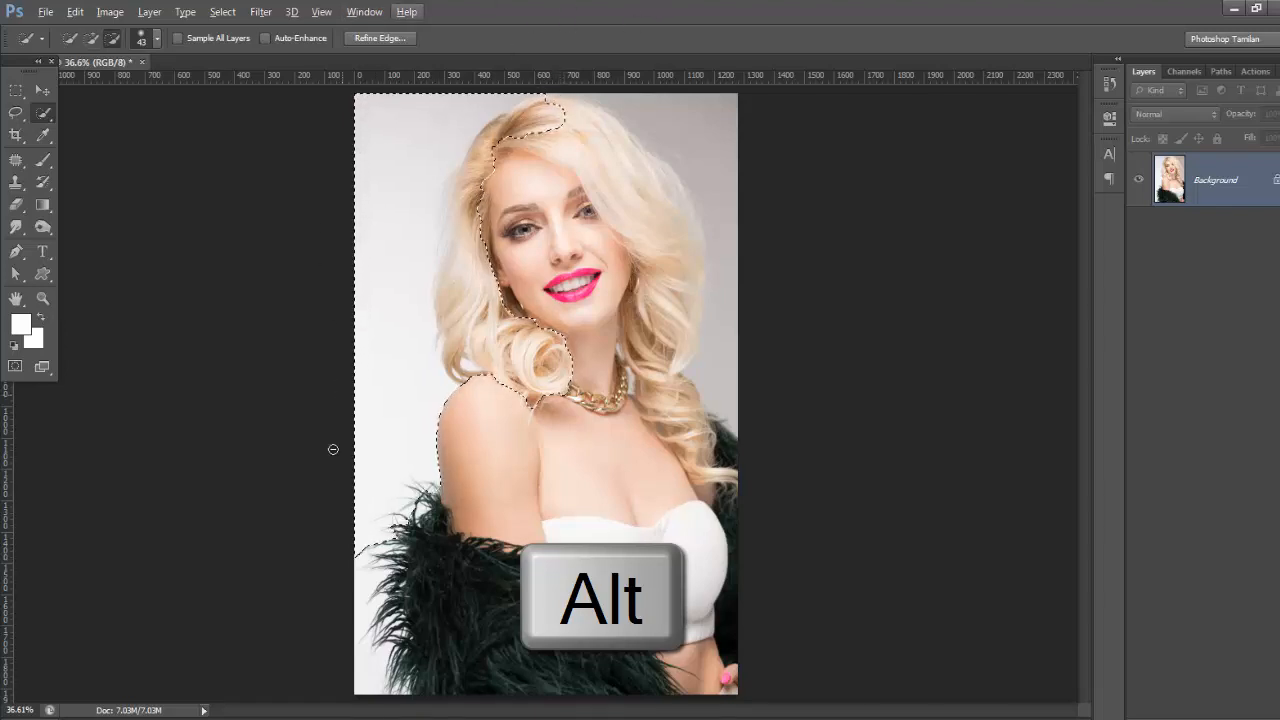
mouse_move(342, 579)
left_mouse_down()
mouse_move(419, 418)
mouse_move(352, 438)
mouse_move(350, 416)
mouse_move(401, 381)
left_mouse_up()
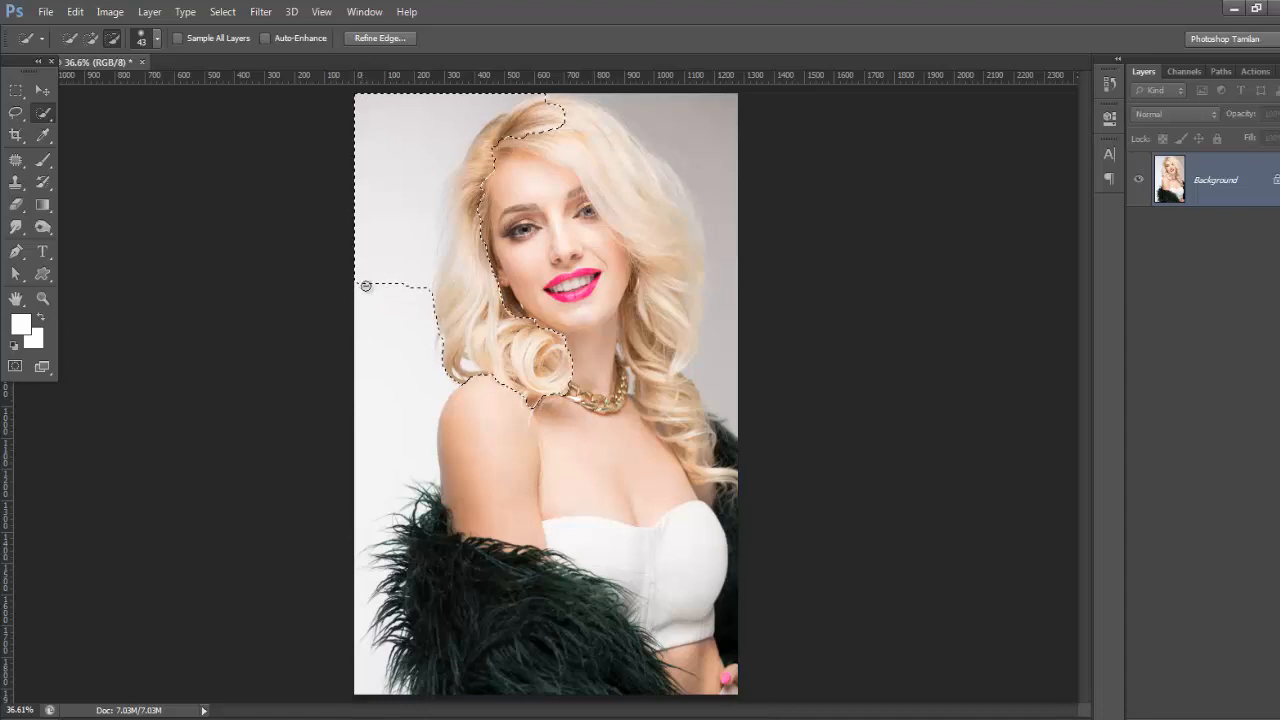
mouse_move(366, 286)
left_mouse_down()
mouse_move(414, 242)
mouse_move(350, 253)
mouse_move(421, 204)
left_mouse_up()
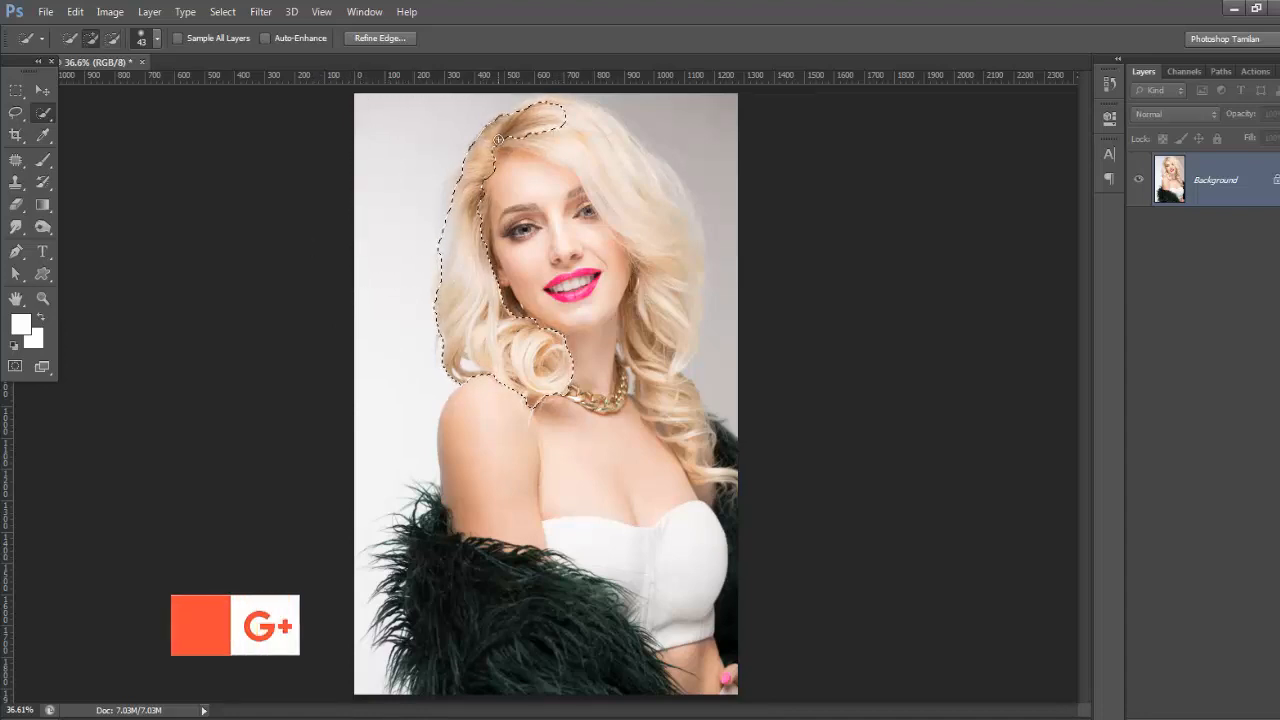
- Extend the selection over the rest of the hair, then subtract the face and neck from it
mouse_move(498, 140)
left_mouse_down()
mouse_move(584, 138)
mouse_move(567, 141)
mouse_move(619, 173)
mouse_move(605, 220)
mouse_move(601, 173)
mouse_move(652, 211)
mouse_move(673, 266)
mouse_move(667, 410)
mouse_move(695, 488)
mouse_move(696, 472)
mouse_move(725, 488)
left_mouse_up()
key("alt")
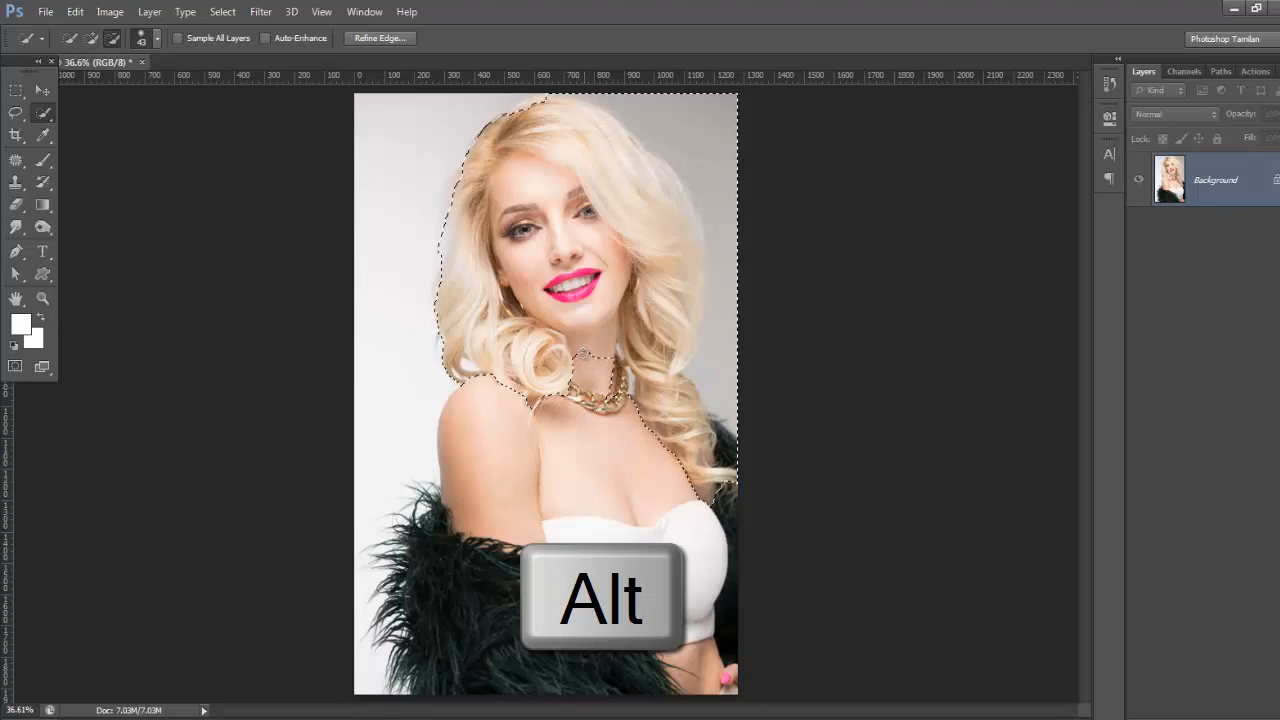
mouse_move(573, 335)
left_mouse_down()
mouse_move(507, 286)
mouse_move(505, 240)
left_mouse_up()
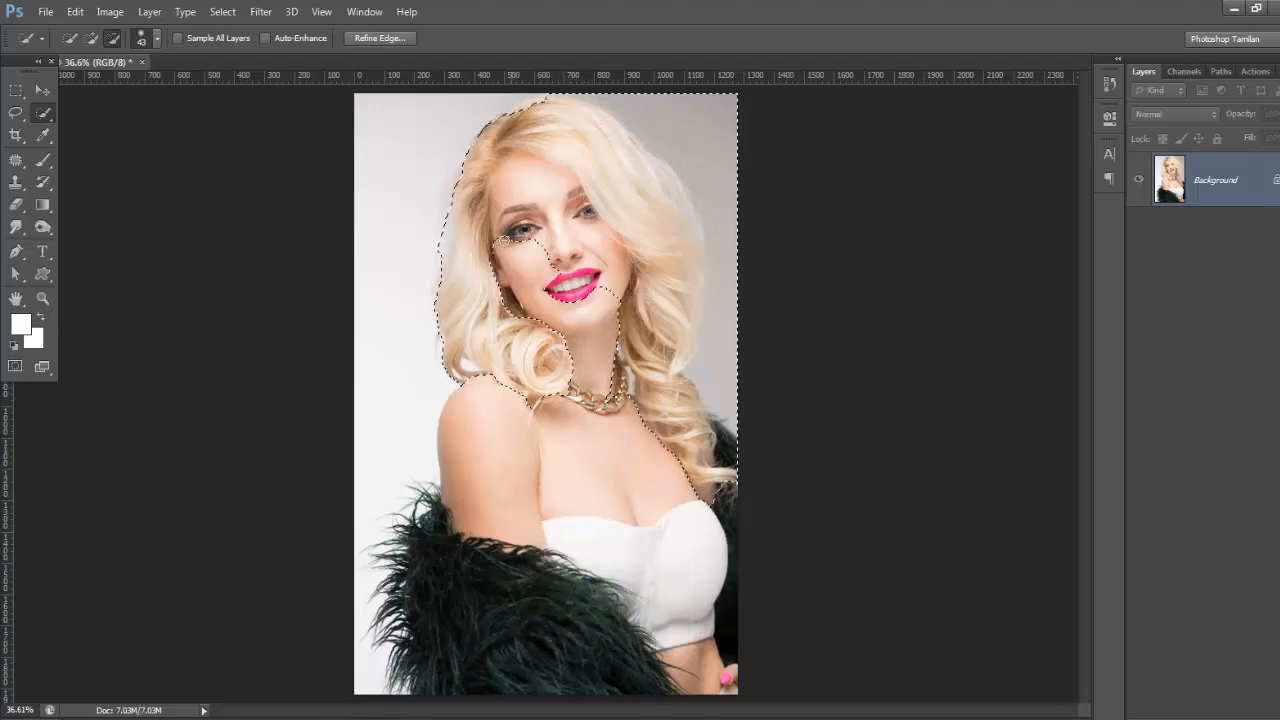
left_click_drag(503, 167, 563, 210)
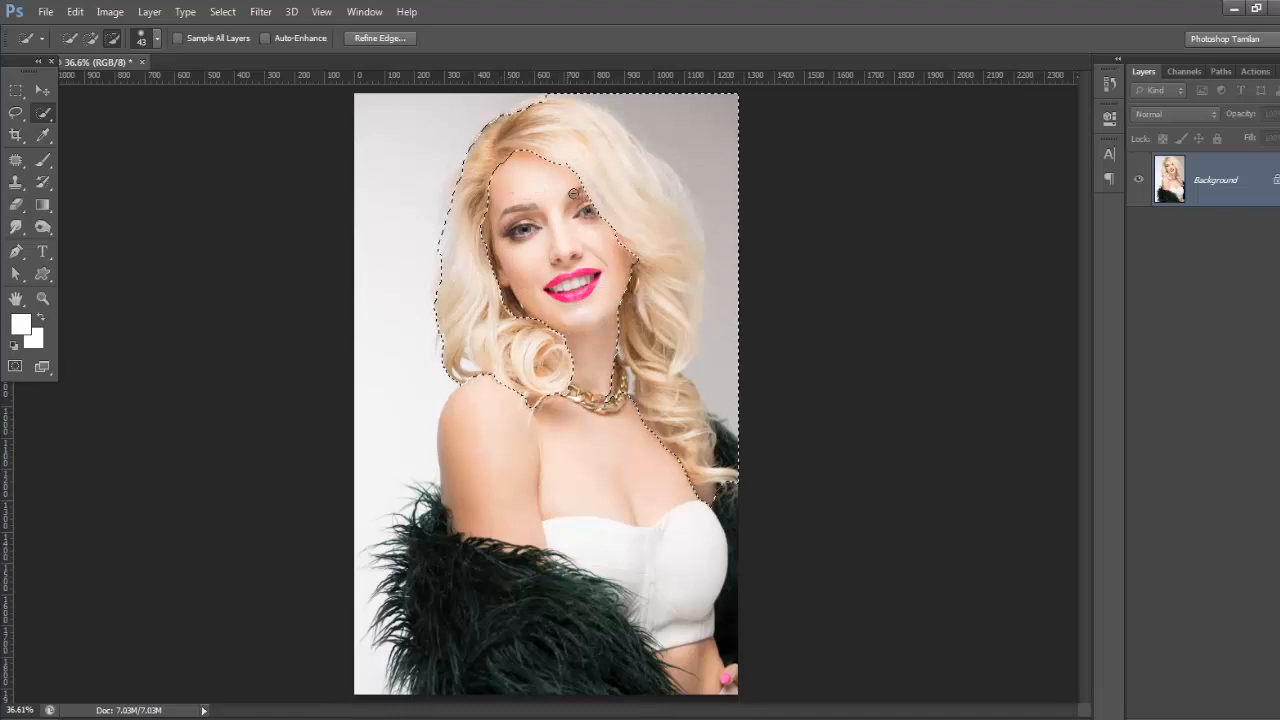
mouse_move(627, 291)
left_mouse_down()
mouse_move(645, 340)
mouse_move(604, 395)
left_mouse_up()
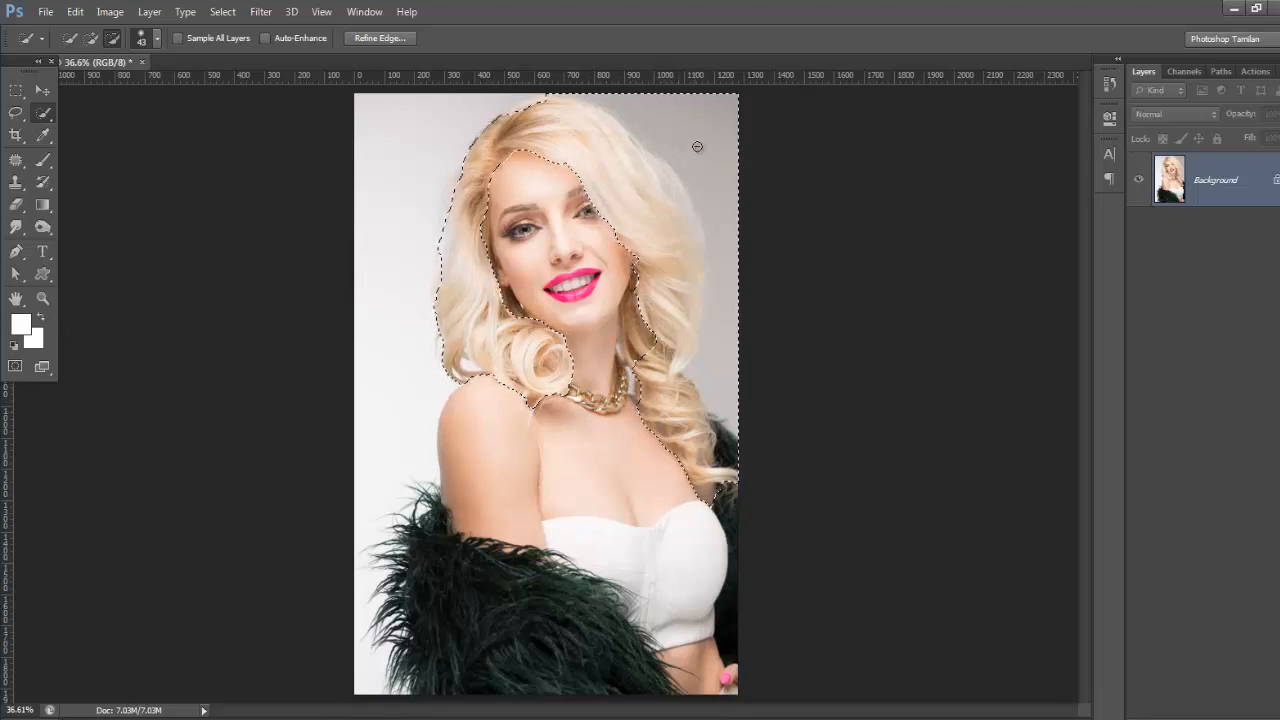
- Subtract the background on the image's right side from the selection and add back the outer curls there
mouse_move(552, 97)
left_mouse_down()
mouse_move(693, 120)
mouse_move(726, 246)
mouse_move(723, 329)
mouse_move(723, 283)
mouse_move(651, 294)
left_mouse_up()
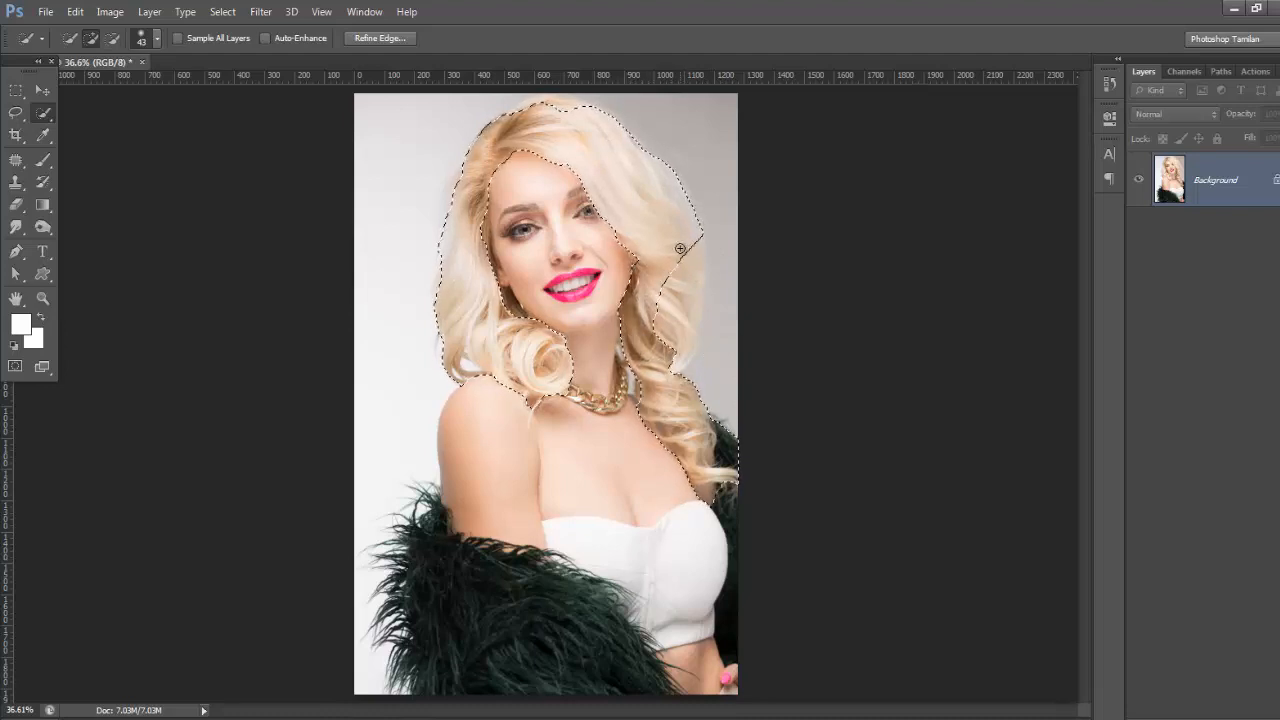
mouse_move(682, 263)
left_mouse_down()
mouse_move(676, 298)
mouse_move(673, 256)
mouse_move(669, 275)
mouse_move(676, 335)
left_mouse_up()
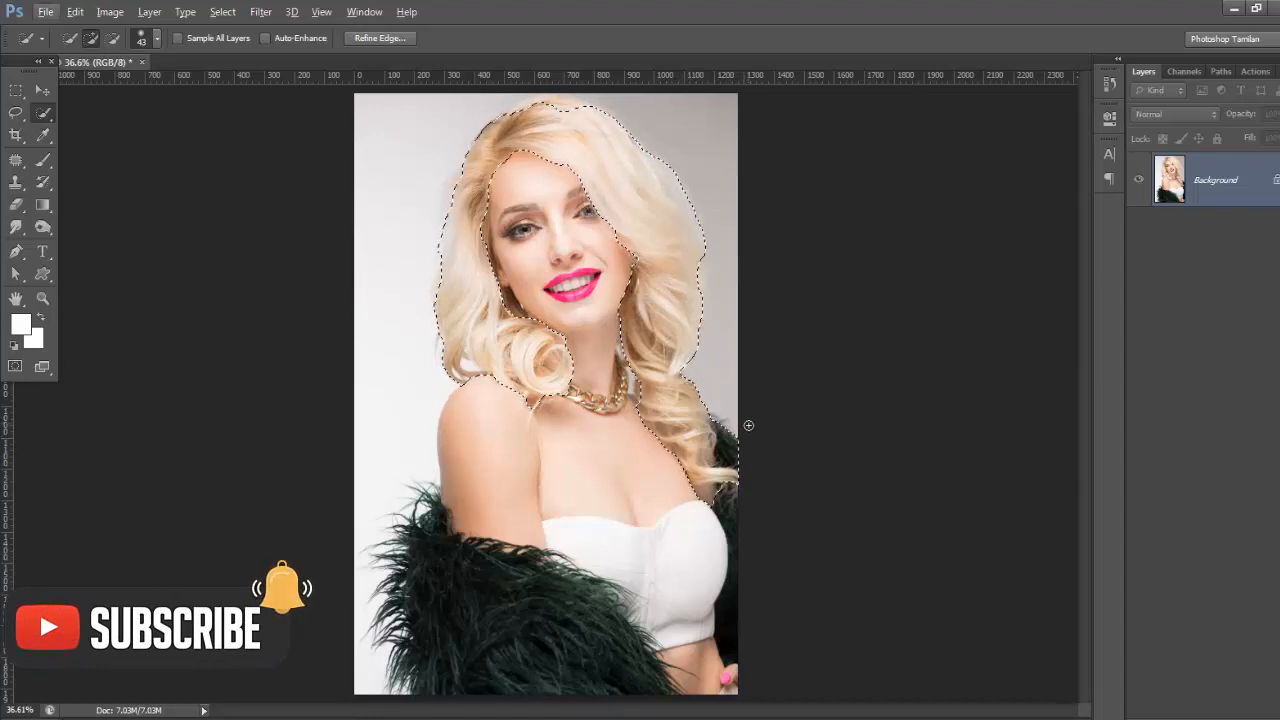
key("alt")
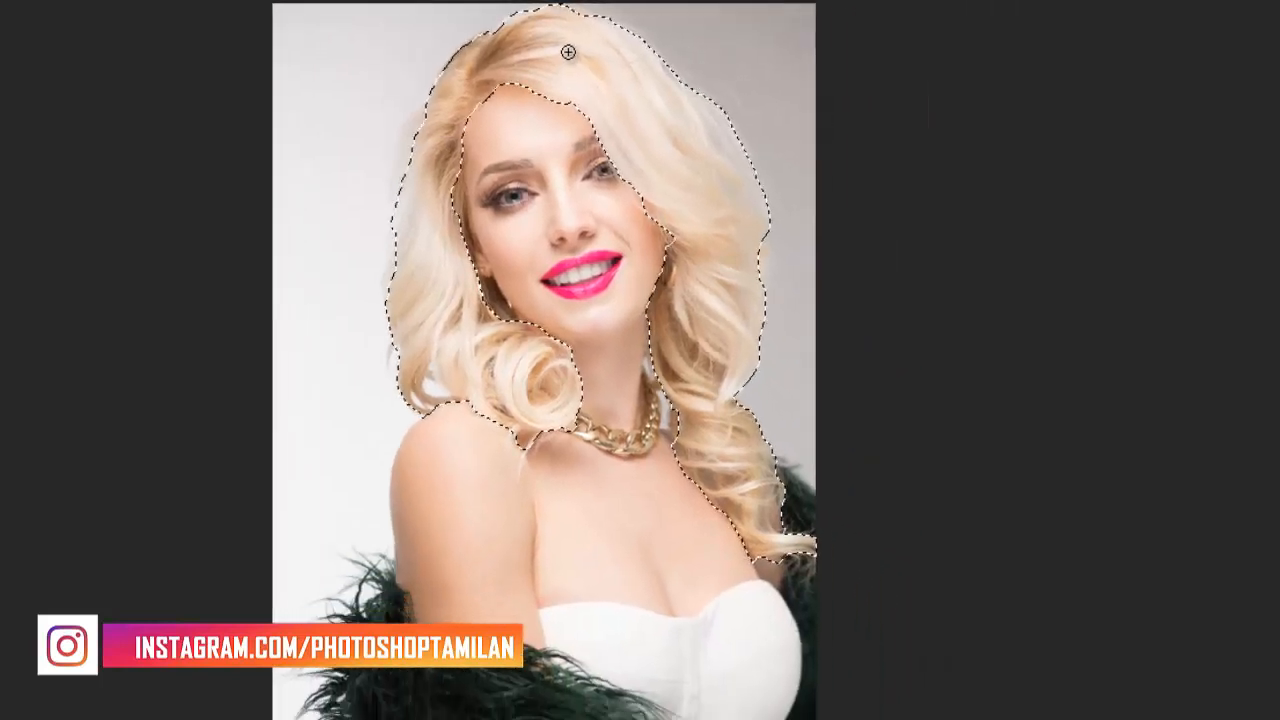
- Open Refine Edge for the hair selection in the On Black view, with Smart Radius enabled and the radius at 4.0 px
right_click(698, 66)
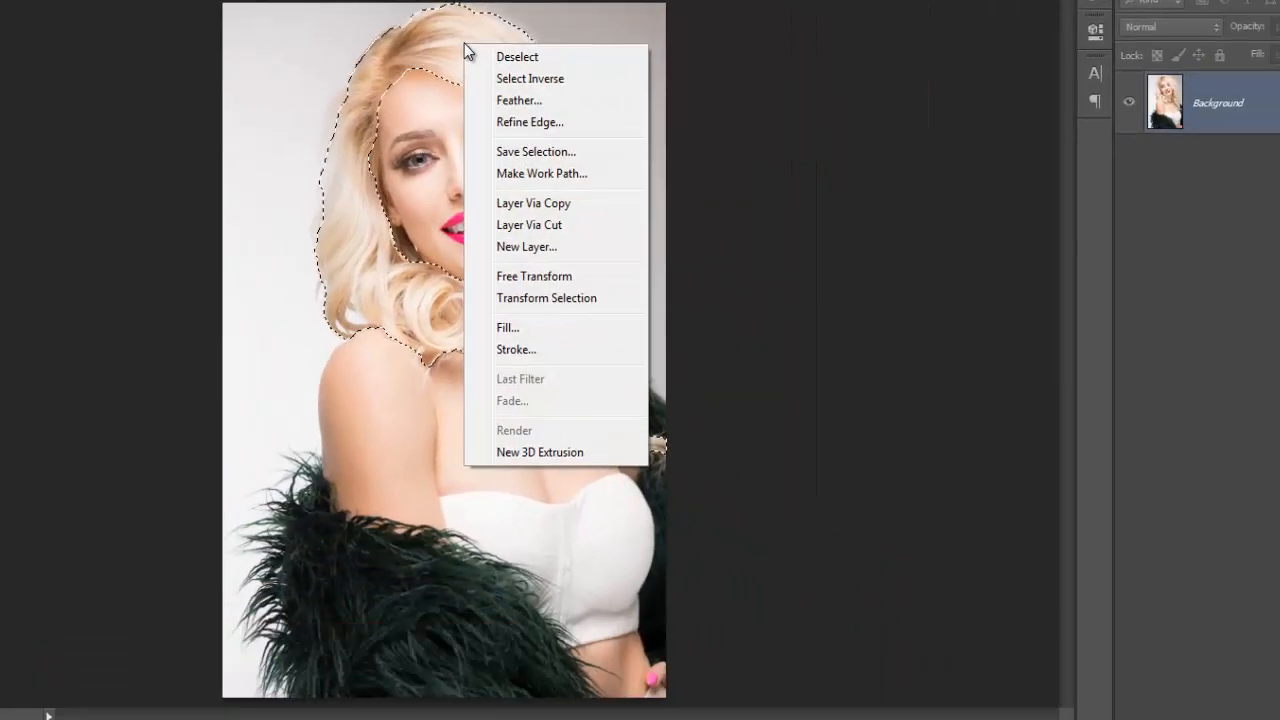
left_click(532, 121)
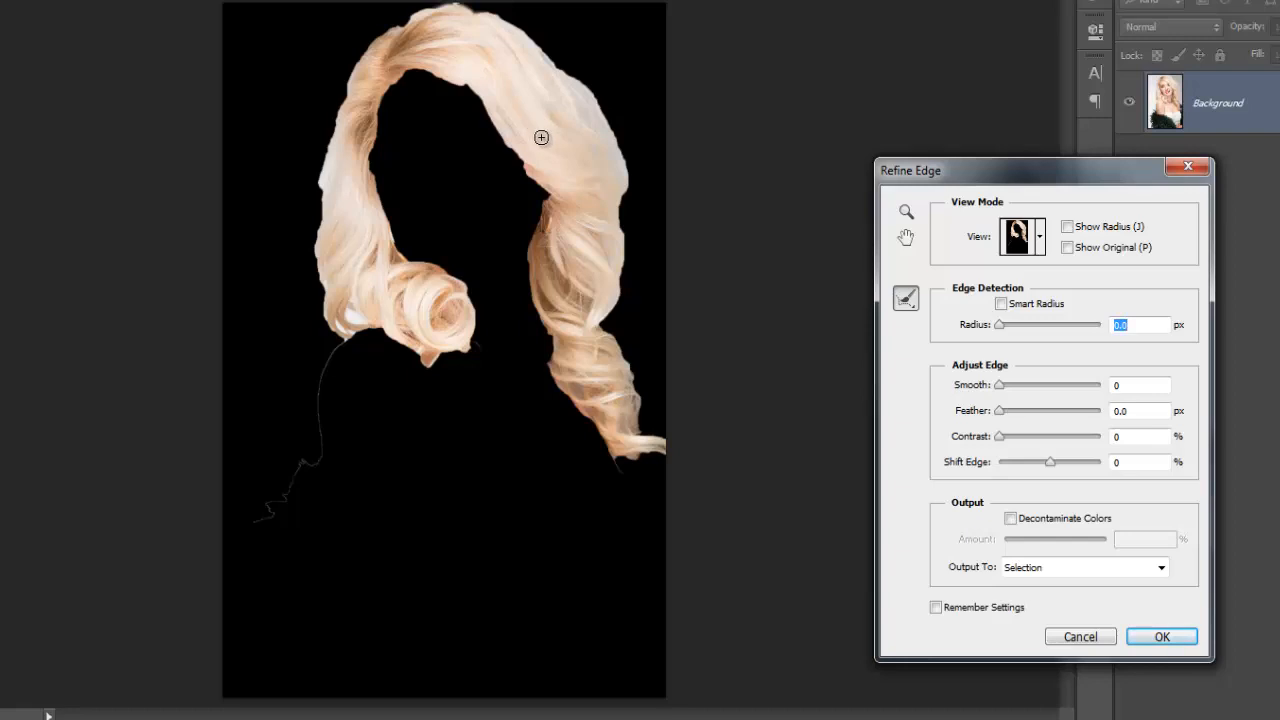
left_click_drag(997, 186, 810, 92)
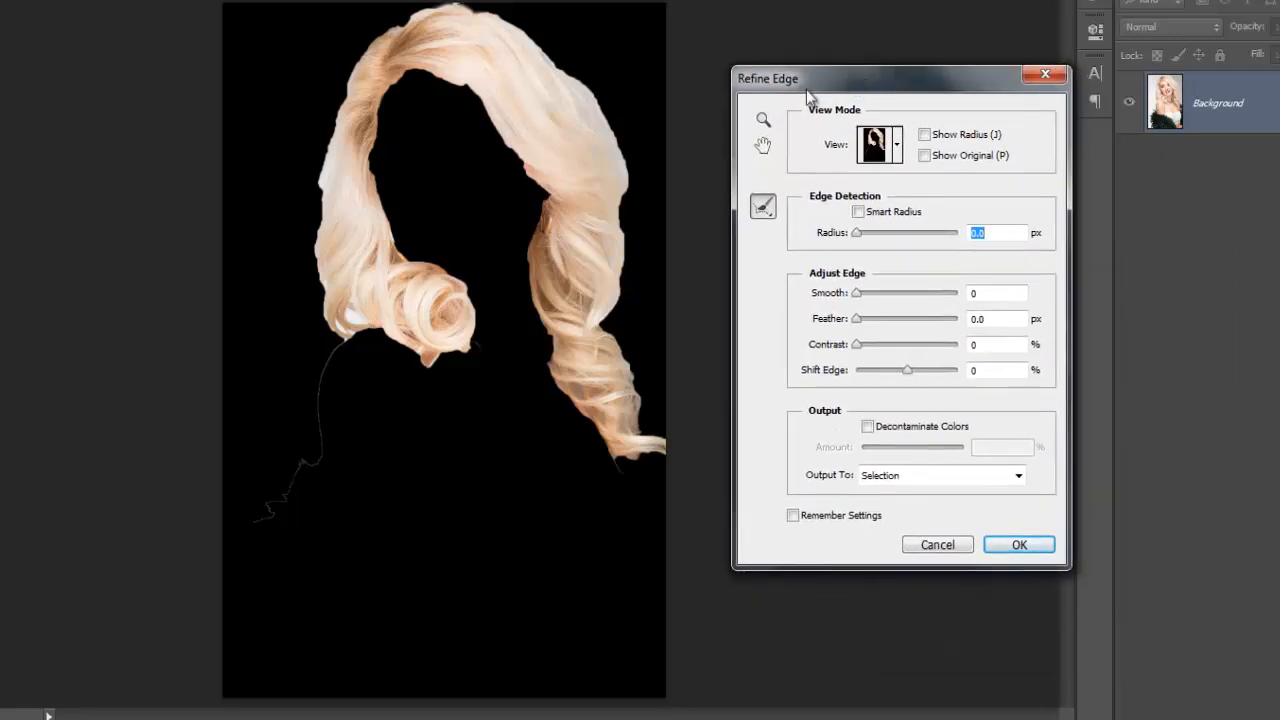
left_click(898, 143)
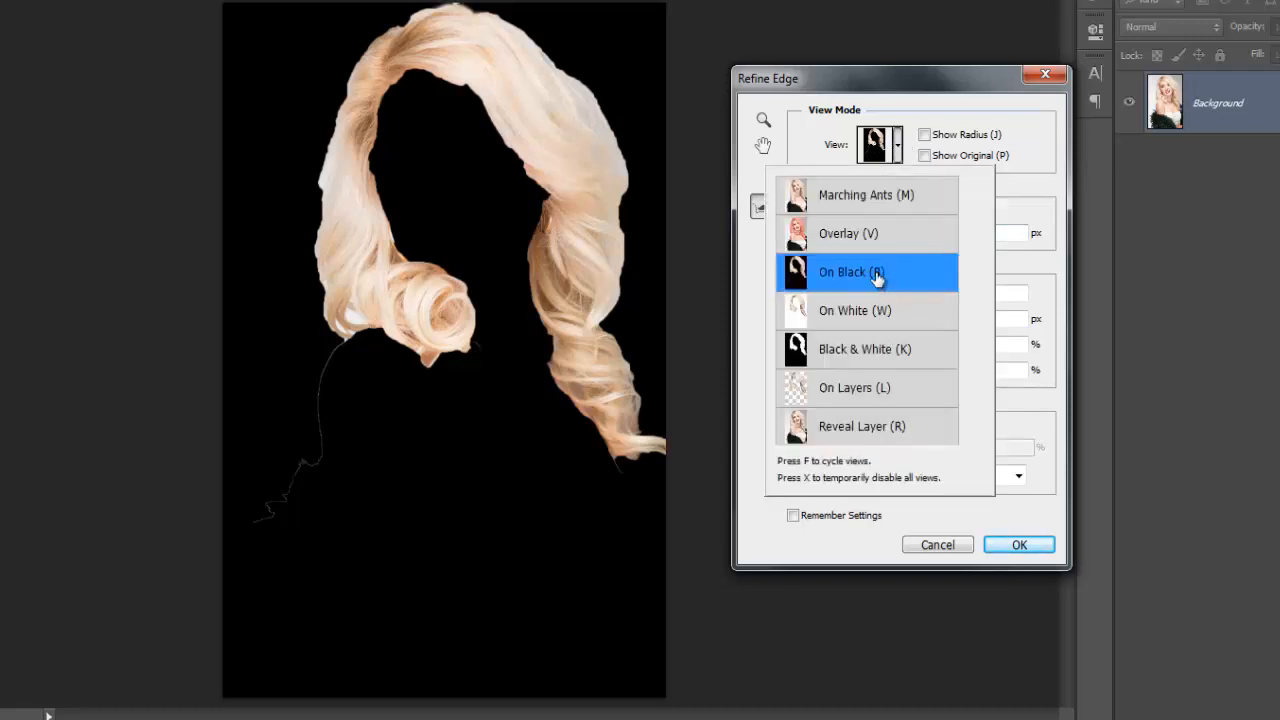
left_click(905, 122)
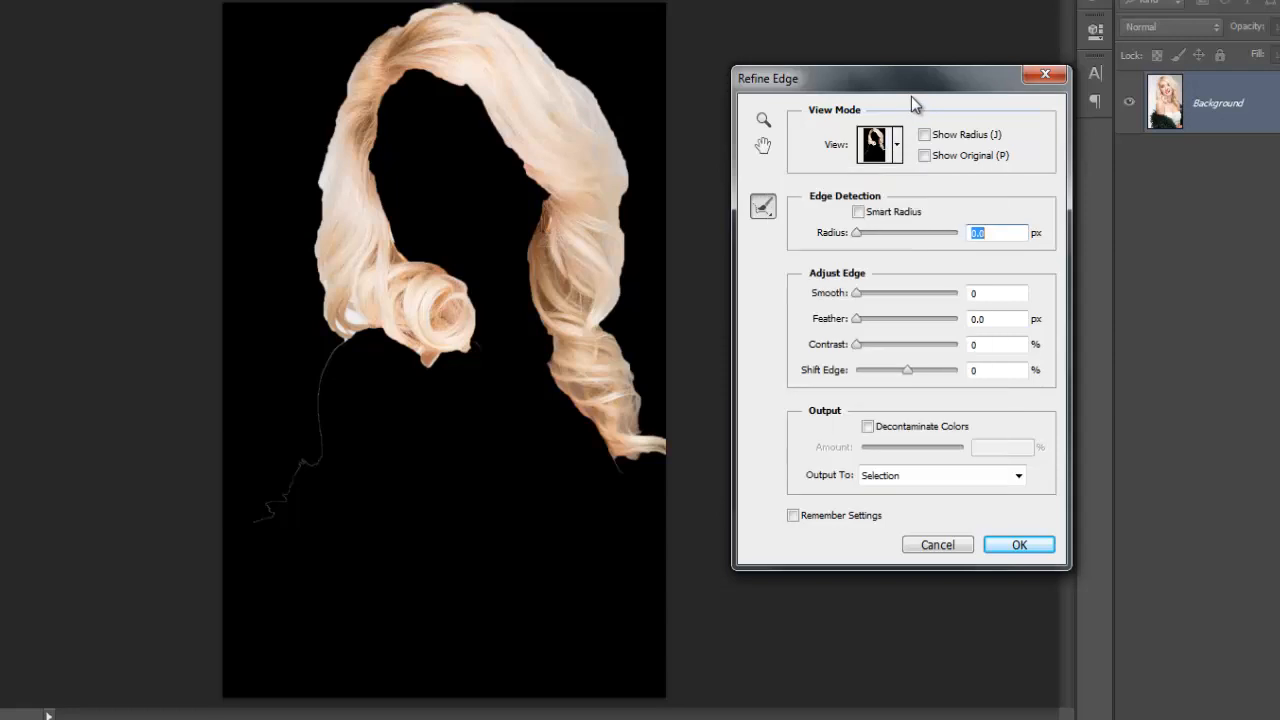
left_click(858, 213)
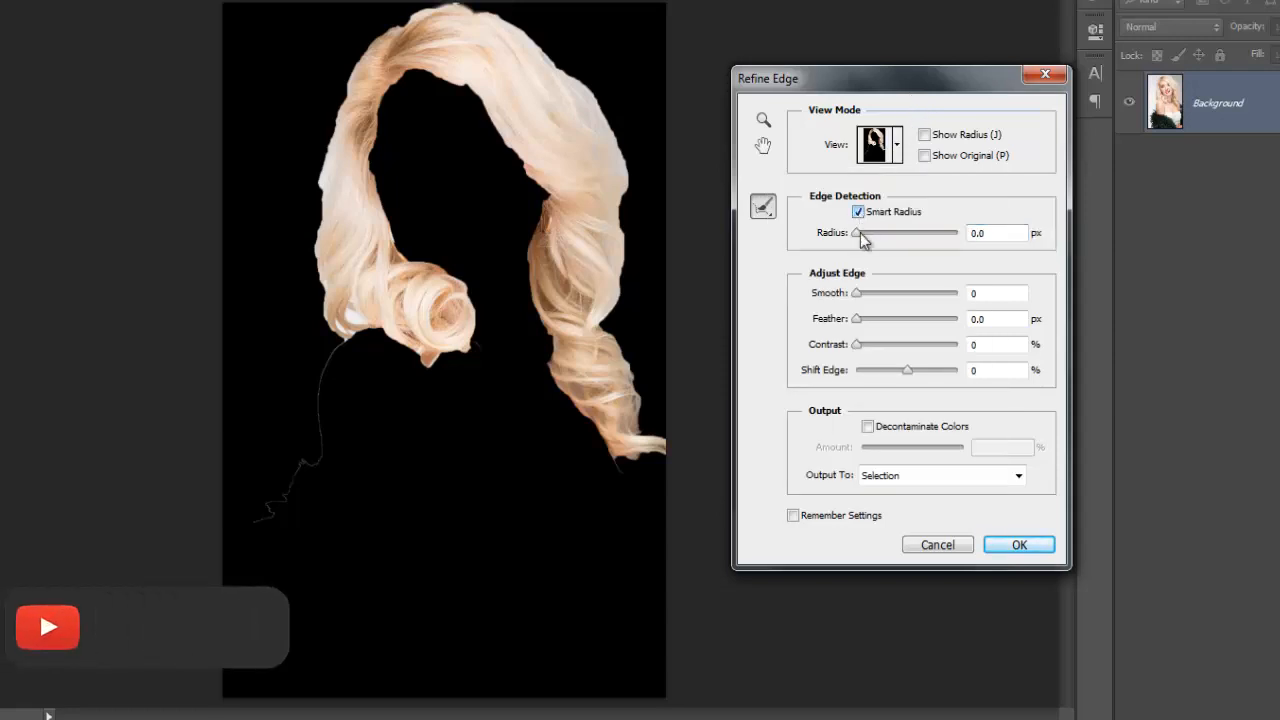
left_click_drag(856, 238, 880, 241)
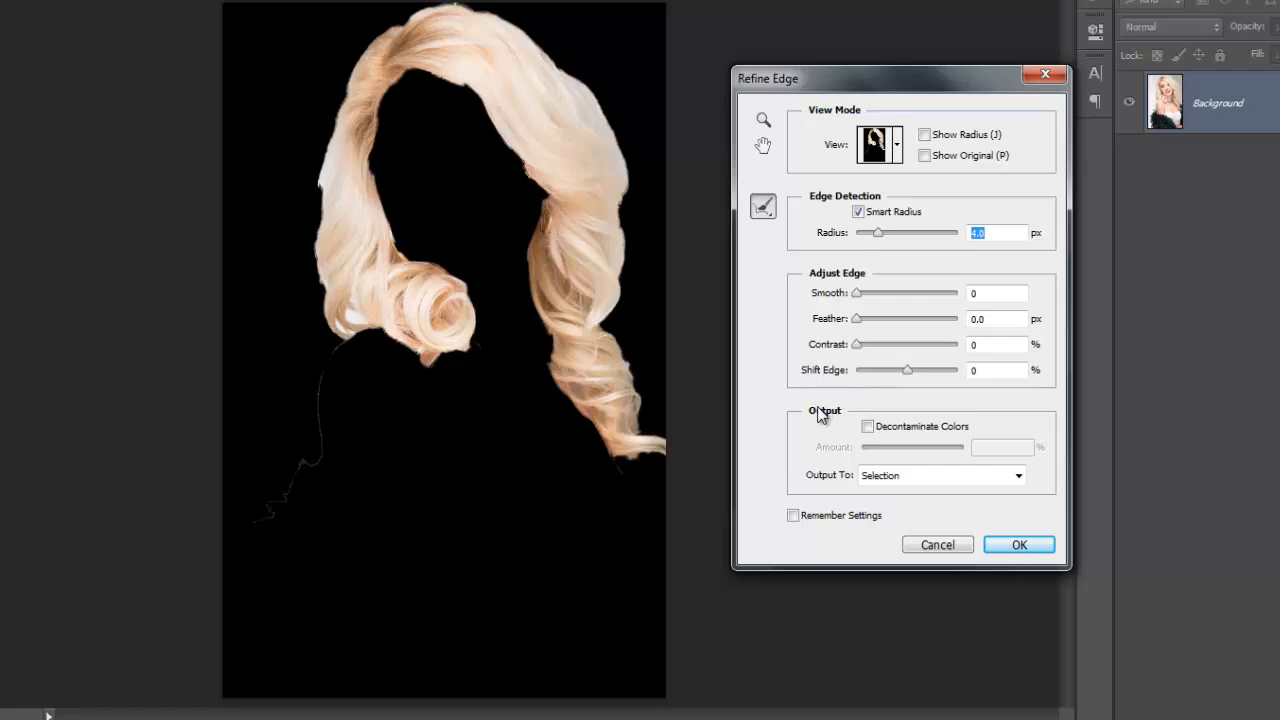
- Brush along the inner and outer hair edges with the Refine Radius Tool and apply the refinement as a selection
left_click(764, 212)
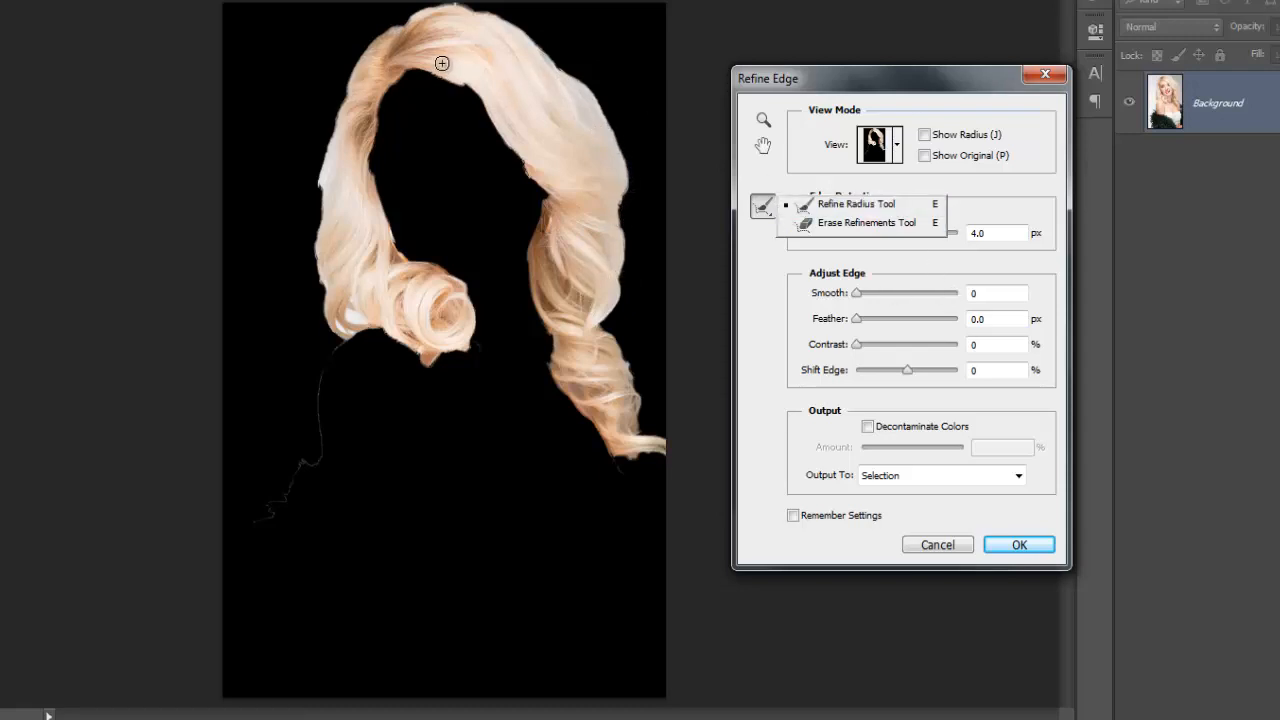
left_click(870, 205)
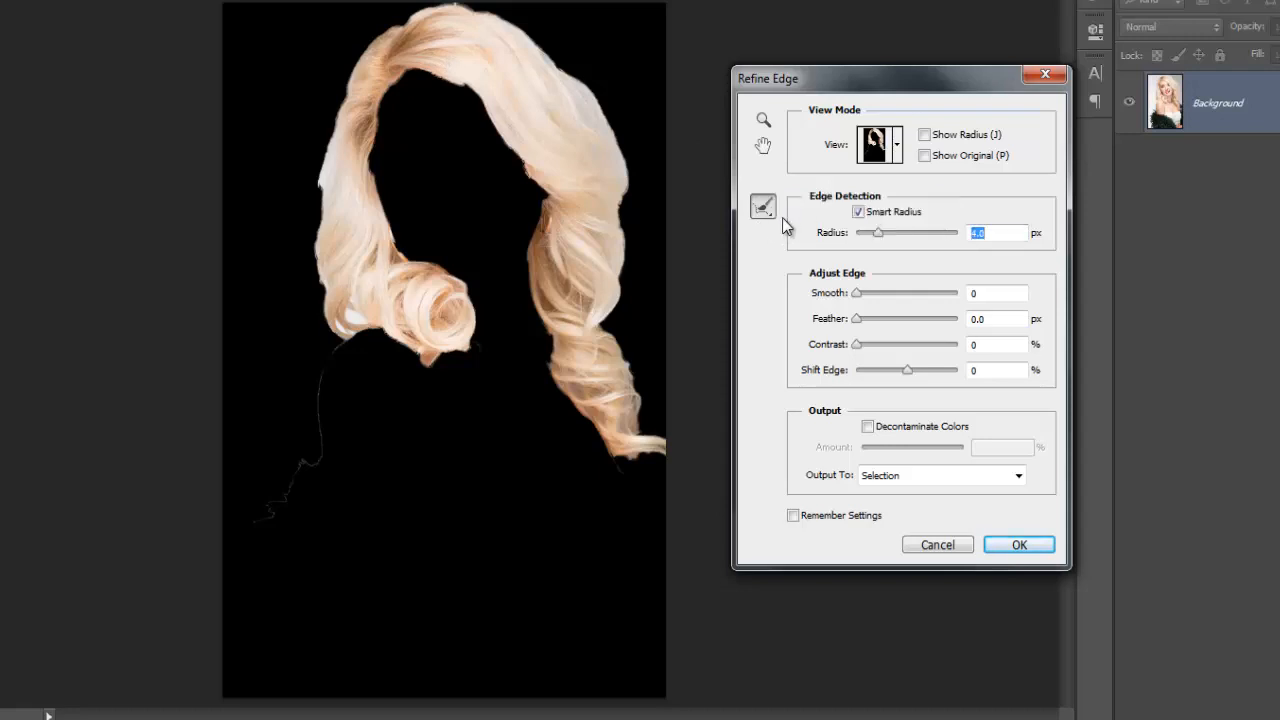
left_click(773, 226)
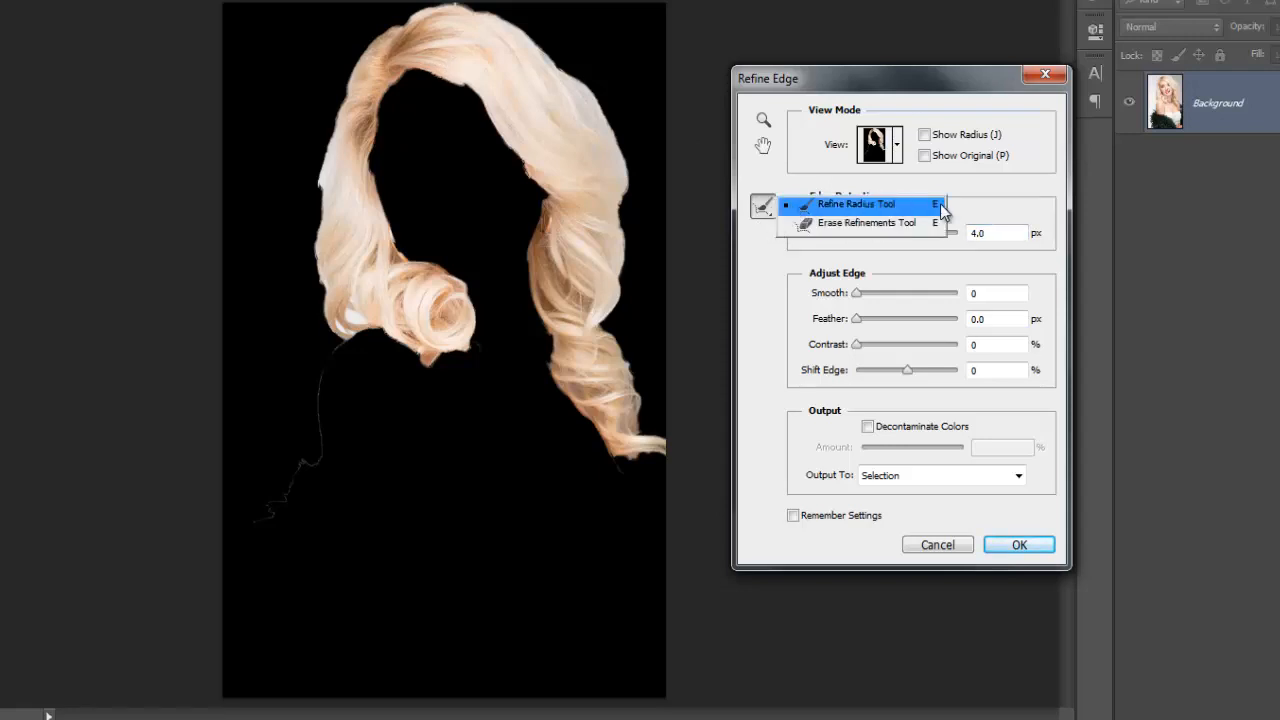
left_click(902, 203)
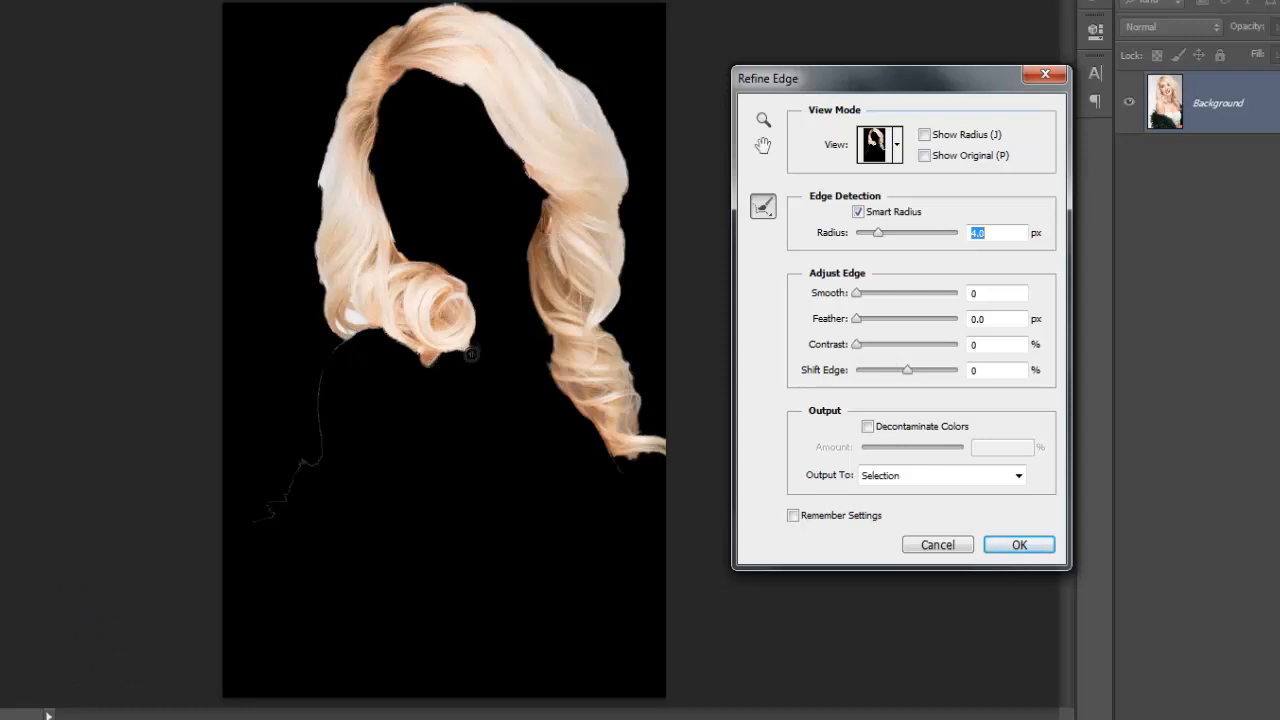
left_click_drag(471, 353, 418, 357)
mouse_move(405, 349)
left_mouse_down()
mouse_move(334, 339)
mouse_move(317, 174)
mouse_move(340, 205)
mouse_move(343, 186)
mouse_move(315, 176)
mouse_move(384, 24)
mouse_move(471, 3)
mouse_move(504, 37)
mouse_move(488, 20)
mouse_move(544, 48)
mouse_move(622, 140)
mouse_move(628, 288)
mouse_move(610, 317)
mouse_move(616, 291)
mouse_move(636, 410)
mouse_move(663, 466)
mouse_move(605, 436)
mouse_move(557, 372)
mouse_move(529, 212)
mouse_move(542, 184)
mouse_move(505, 118)
mouse_move(440, 76)
mouse_move(412, 72)
mouse_move(388, 93)
left_mouse_up()
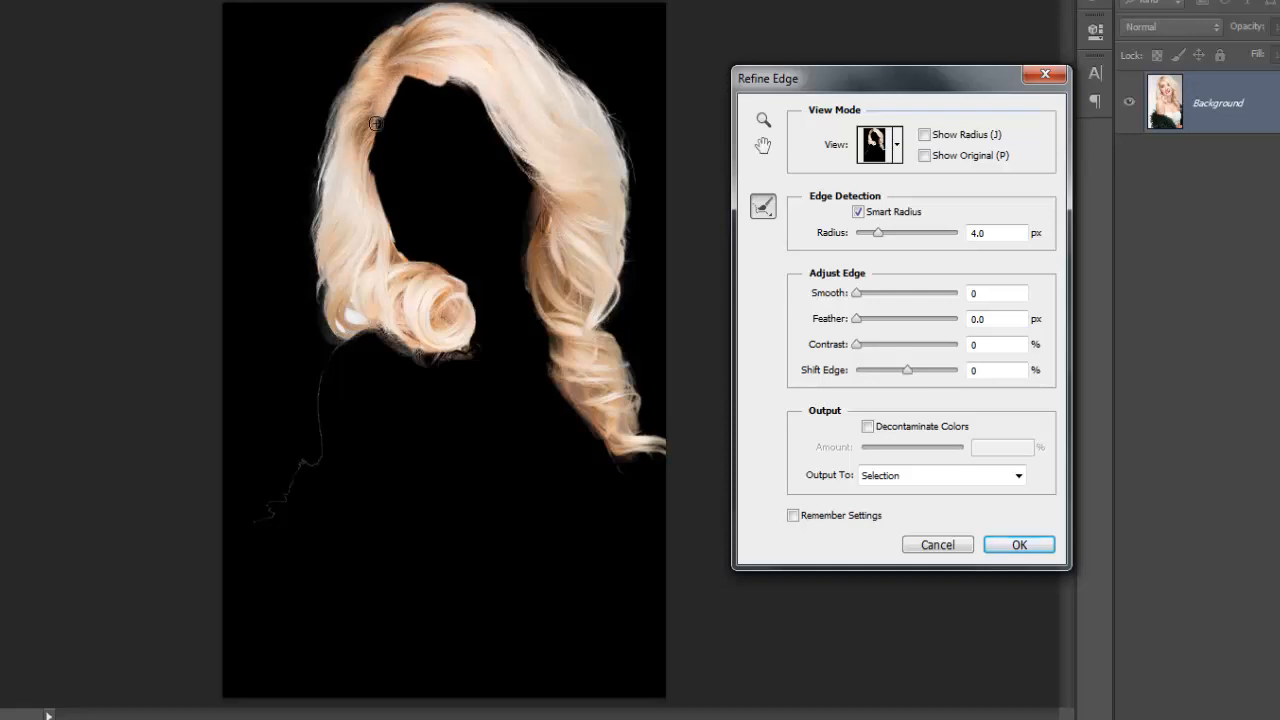
mouse_move(366, 152)
left_mouse_down()
mouse_move(402, 292)
mouse_move(389, 243)
mouse_move(451, 282)
mouse_move(464, 340)
mouse_move(467, 304)
mouse_move(463, 347)
mouse_move(430, 356)
mouse_move(392, 338)
left_mouse_up()
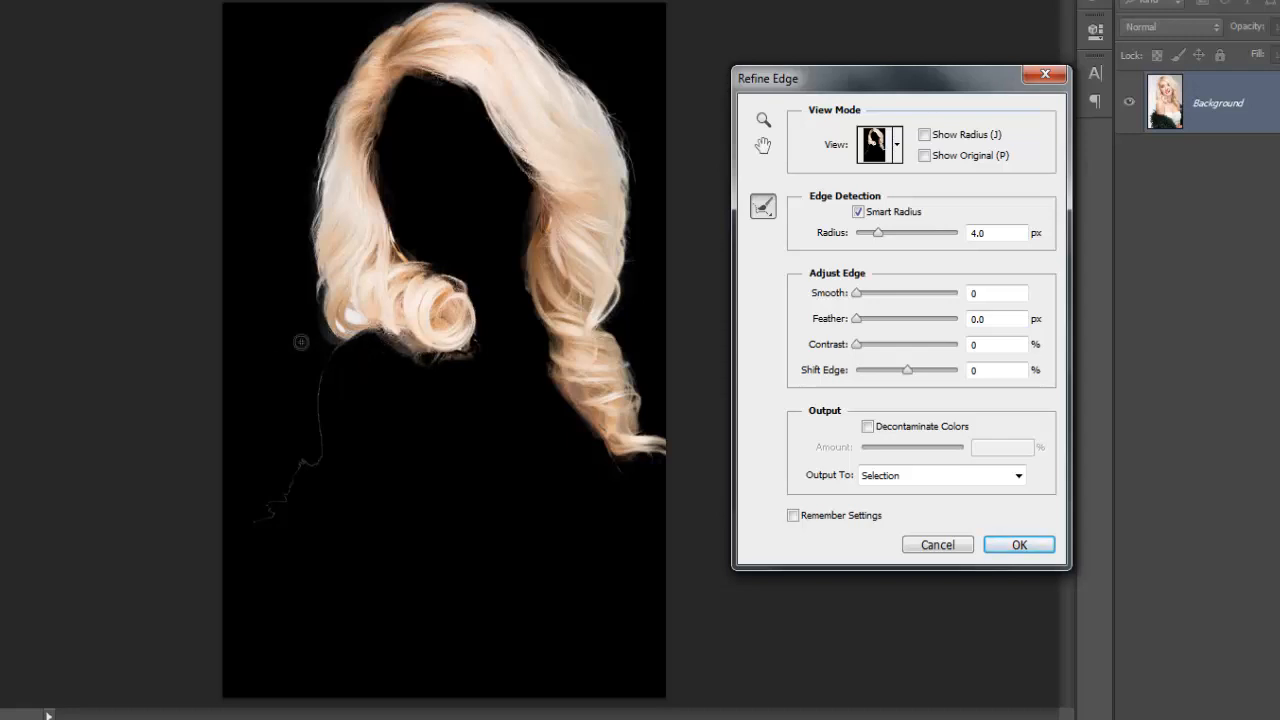
left_click_drag(433, 277, 439, 284)
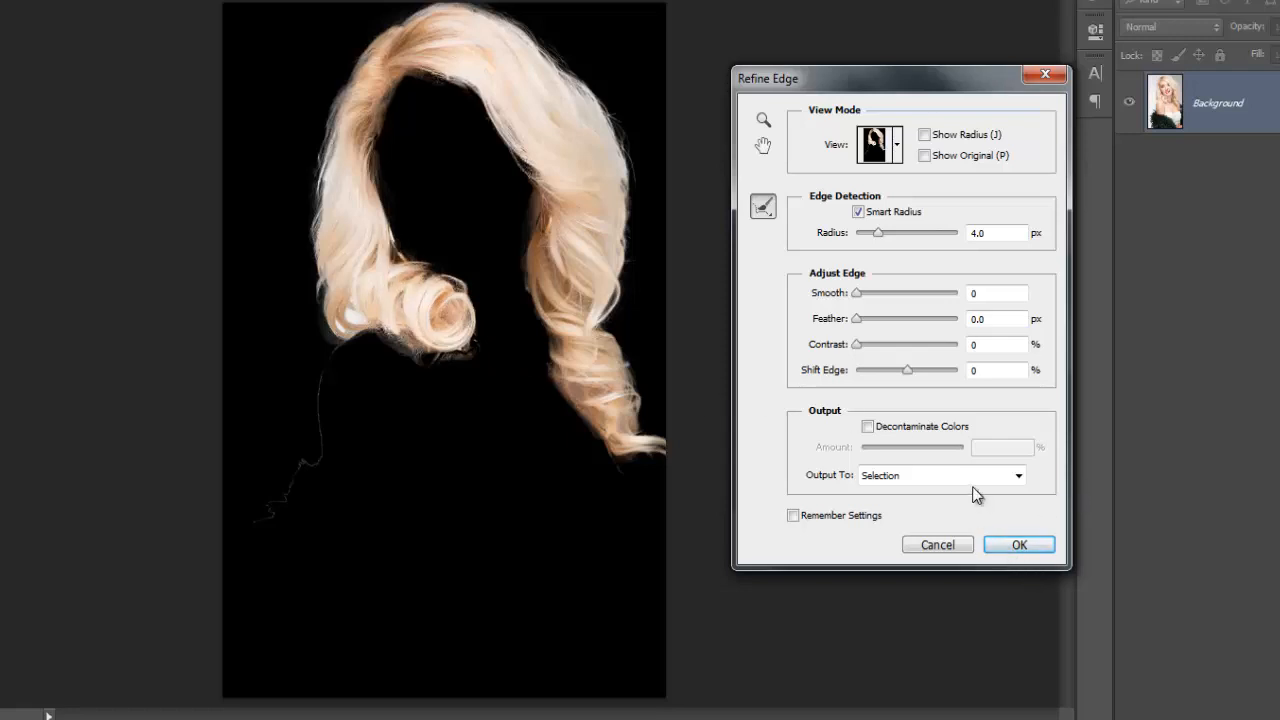
left_click(1019, 546)
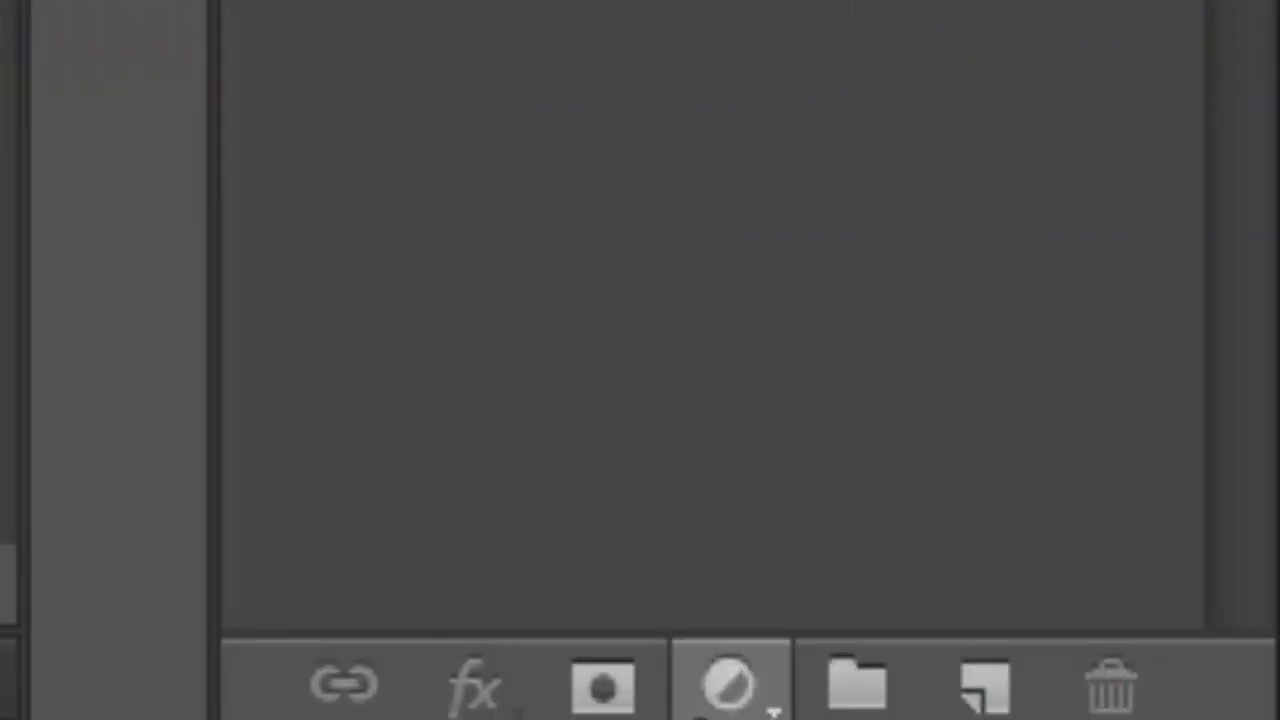
- Add a Selective Color adjustment layer masked to the hair selection and target its Neutrals color range
left_click(729, 688)
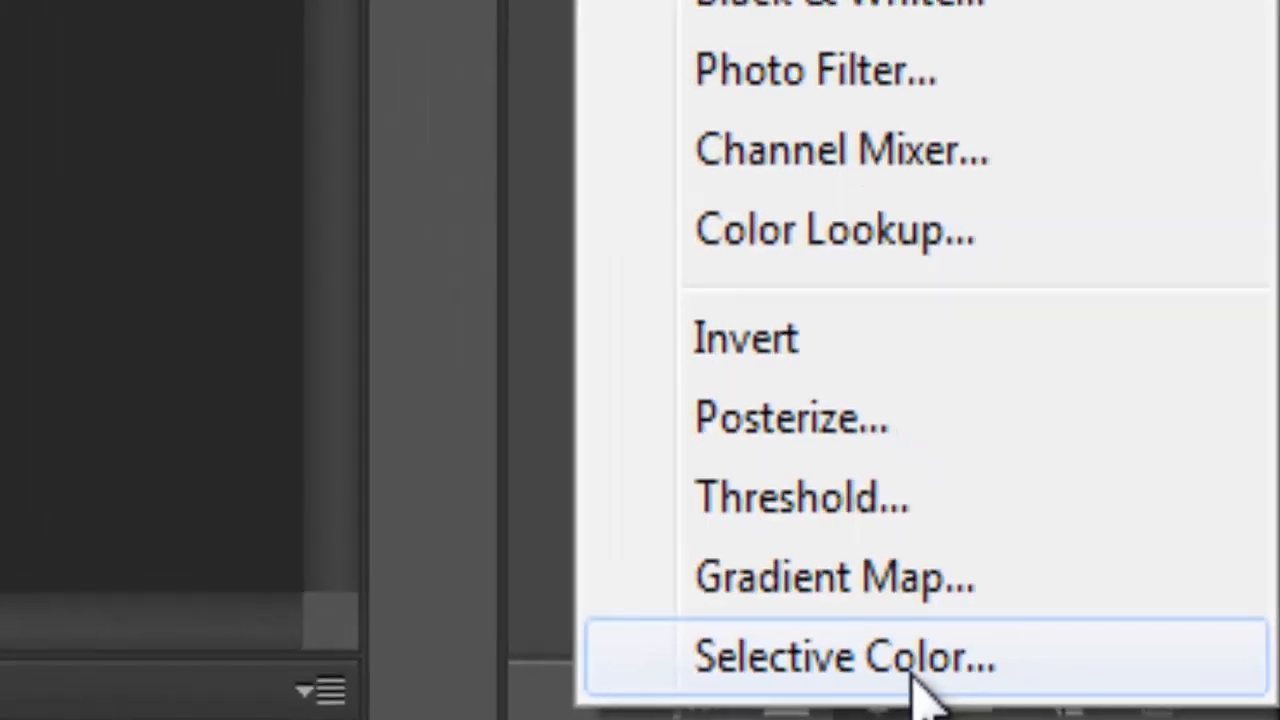
left_click(778, 660)
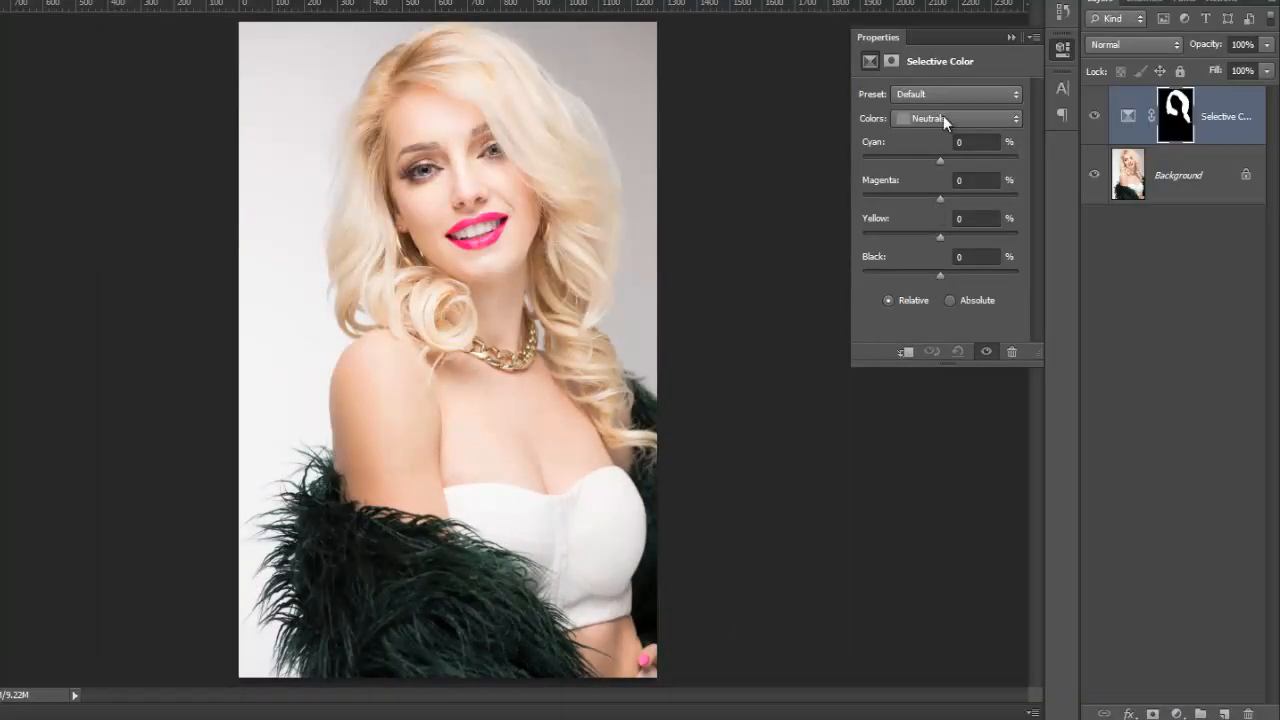
left_click(943, 117)
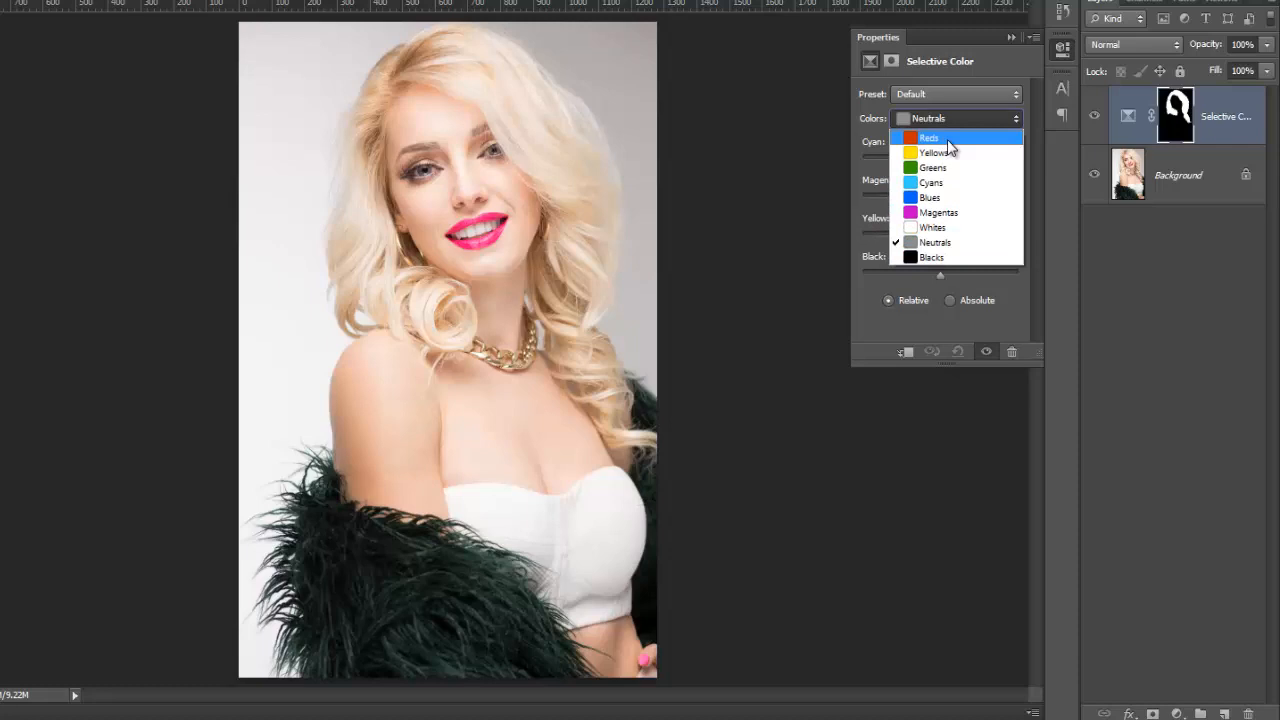
left_click(948, 141)
left_click(938, 115)
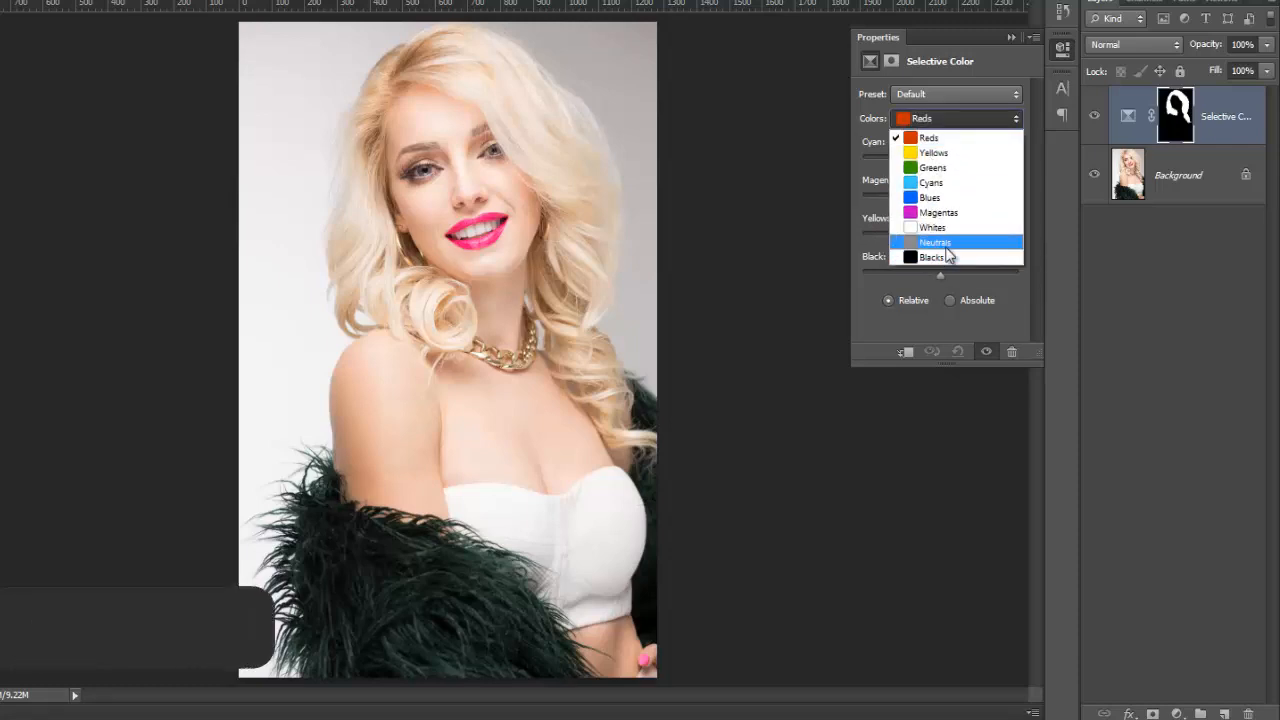
left_click(946, 246)
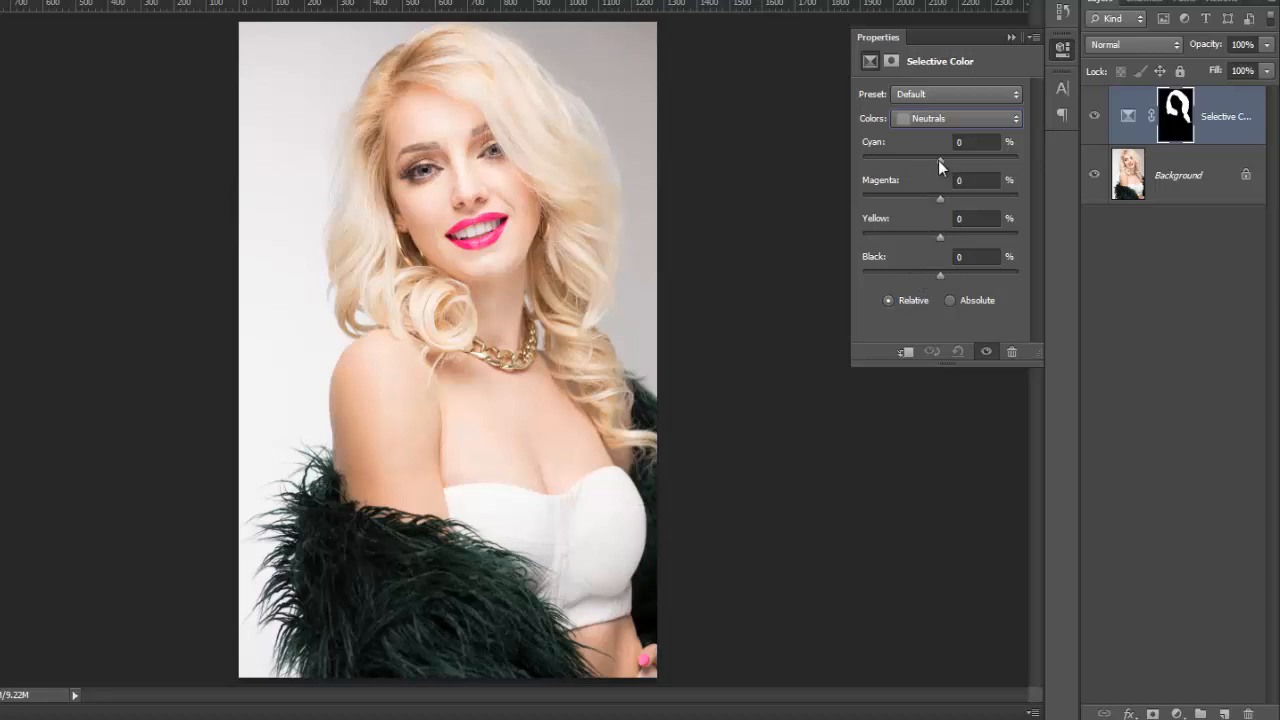
- Set the Neutrals of the hair adjustment to Cyan +69%, Magenta +47%, Yellow +47% and Black +38%
left_click_drag(940, 159, 994, 156)
left_click_drag(926, 201, 969, 277)
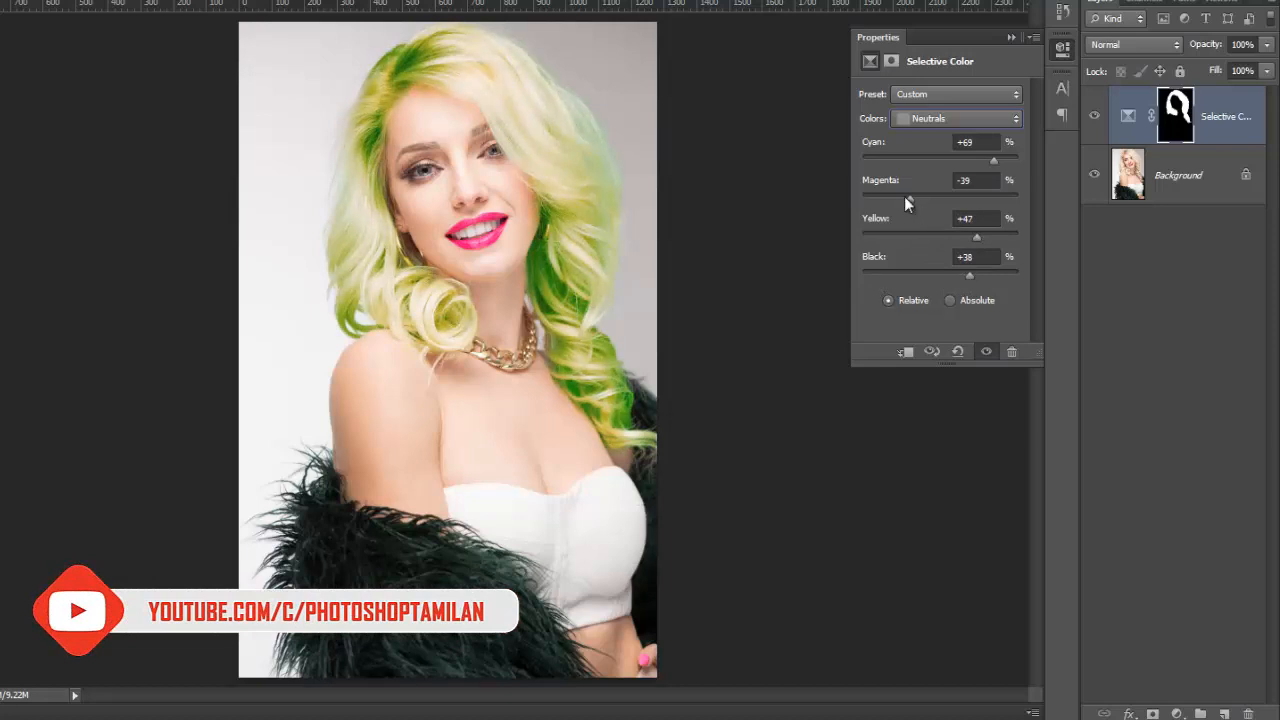
left_click_drag(905, 198, 970, 203)
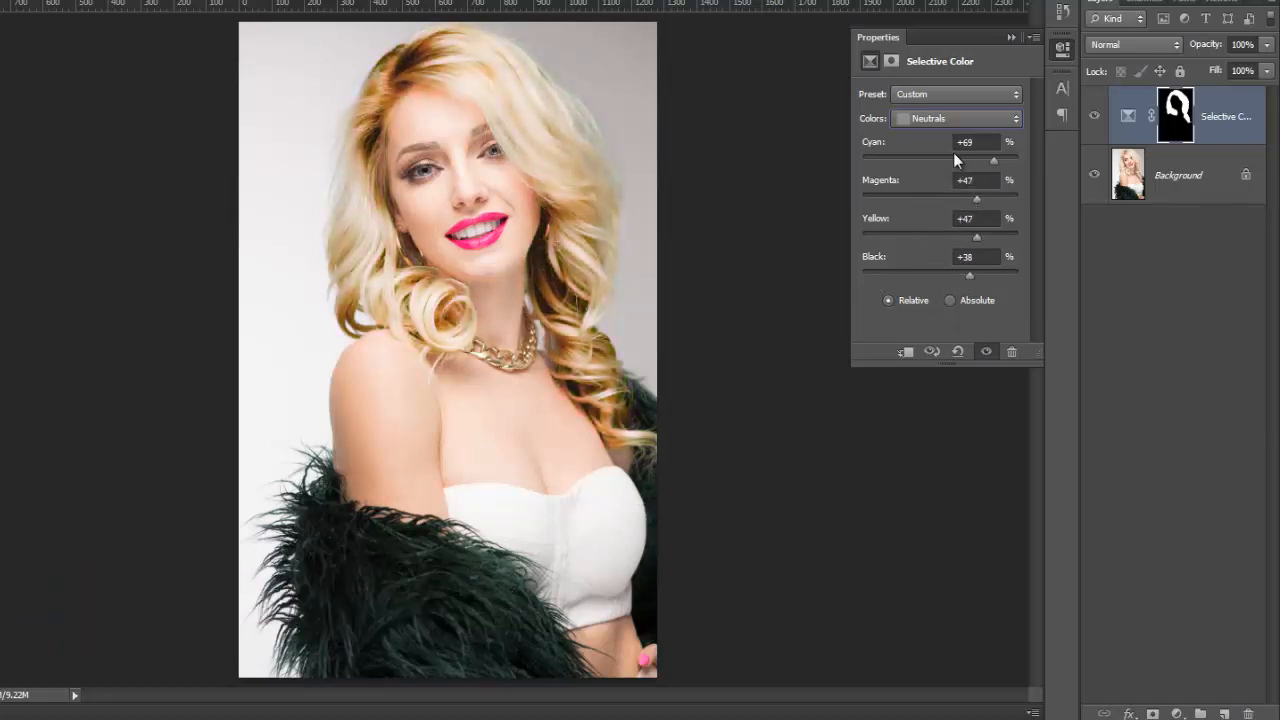
- Shift the hair's Neutrals towards orange by setting Cyan to -84% and Magenta to +10%
left_click_drag(994, 158, 895, 171)
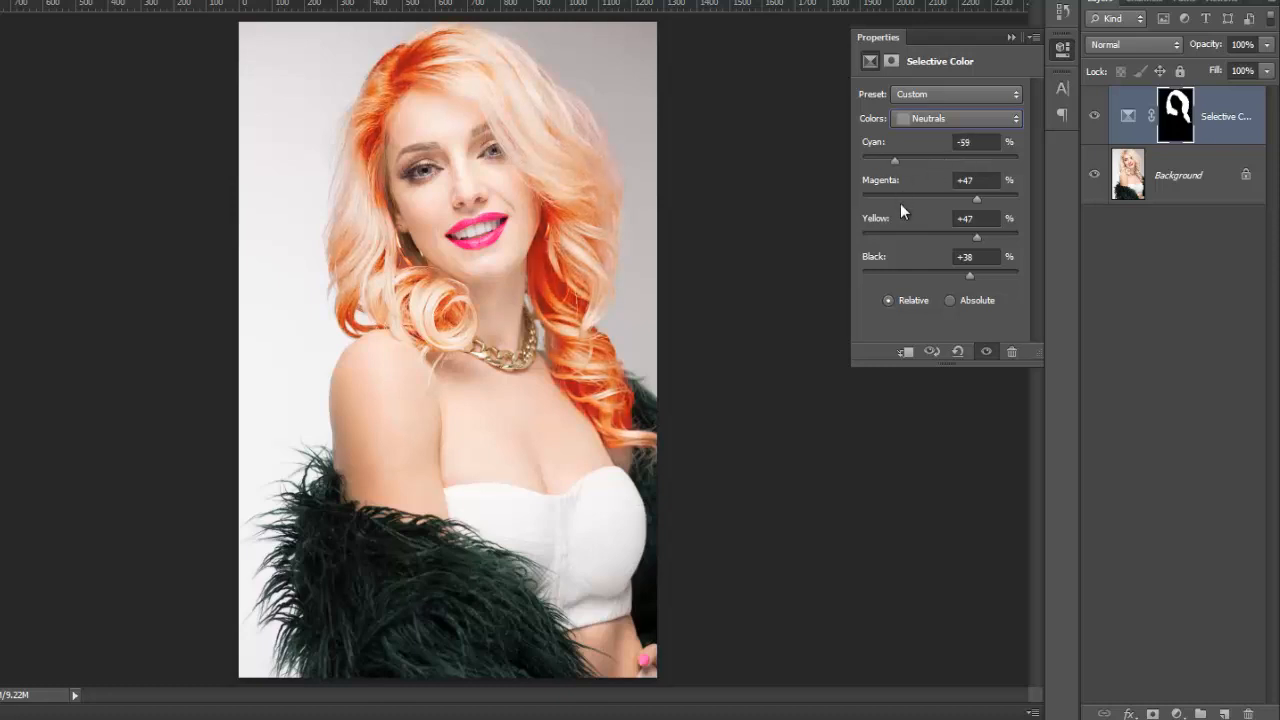
mouse_move(895, 158)
left_mouse_down()
mouse_move(883, 160)
mouse_move(911, 160)
mouse_move(876, 164)
mouse_move(920, 160)
mouse_move(875, 162)
left_mouse_up()
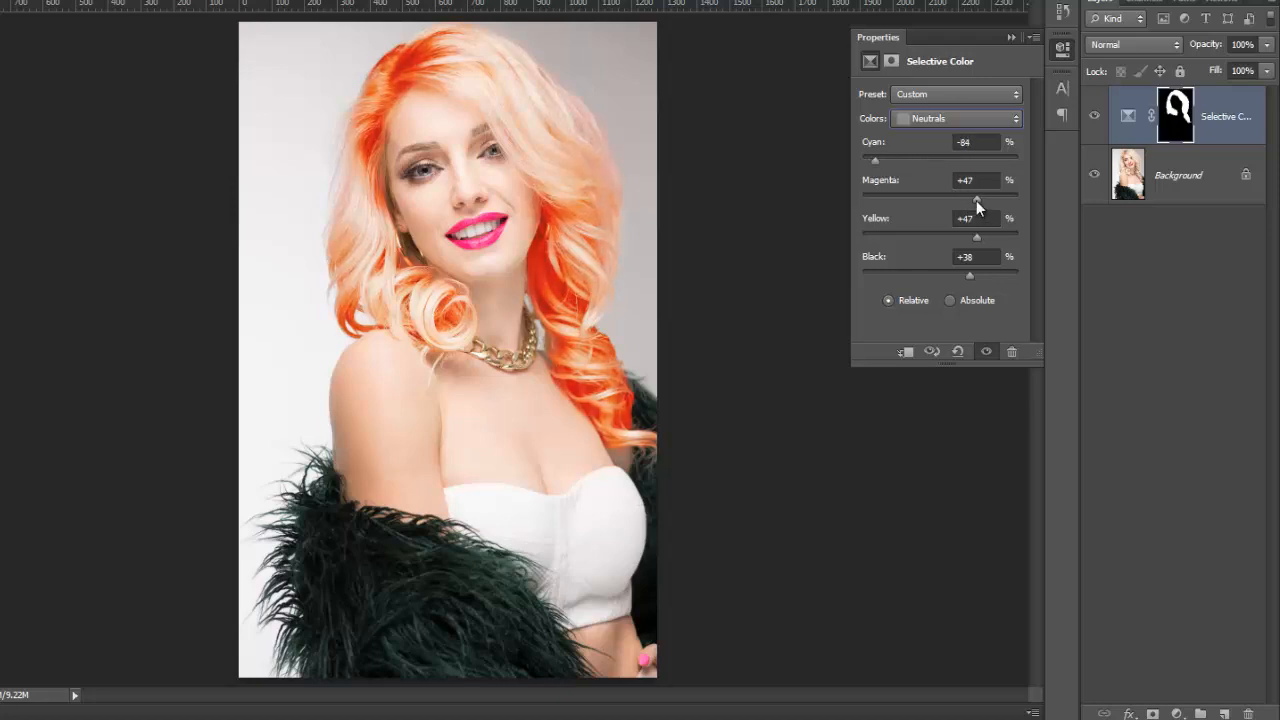
left_click_drag(976, 200, 949, 197)
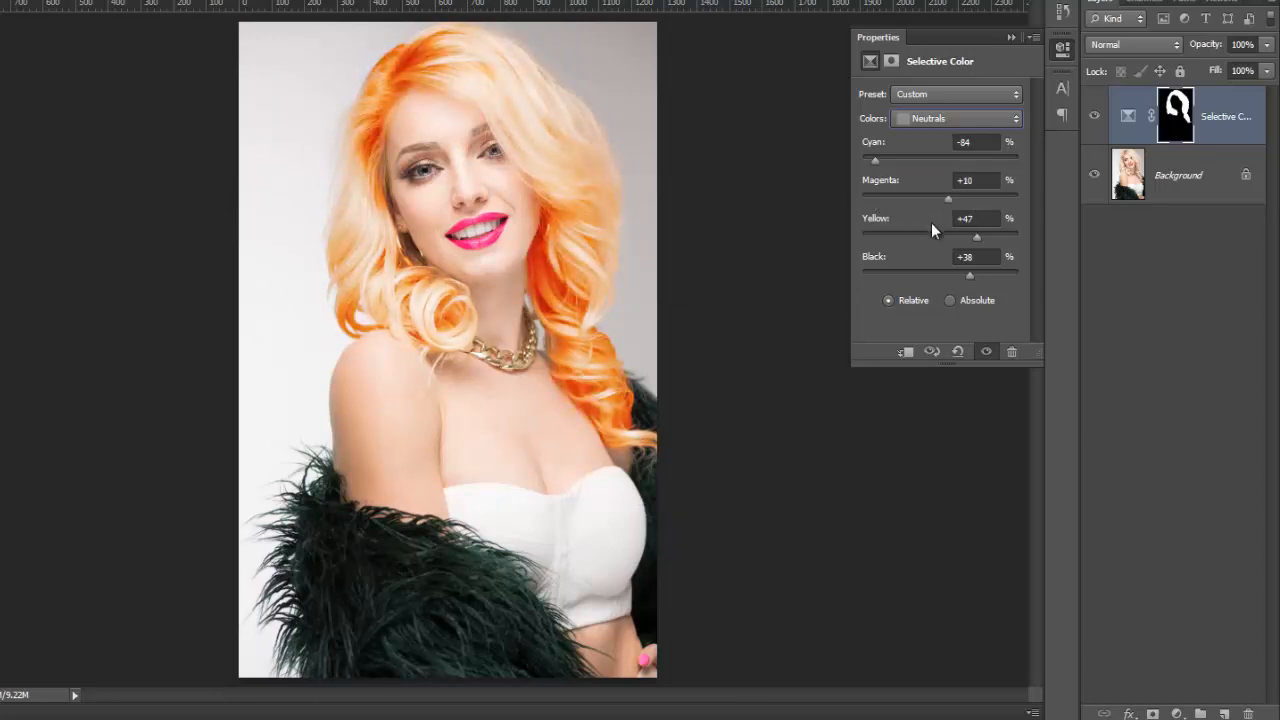